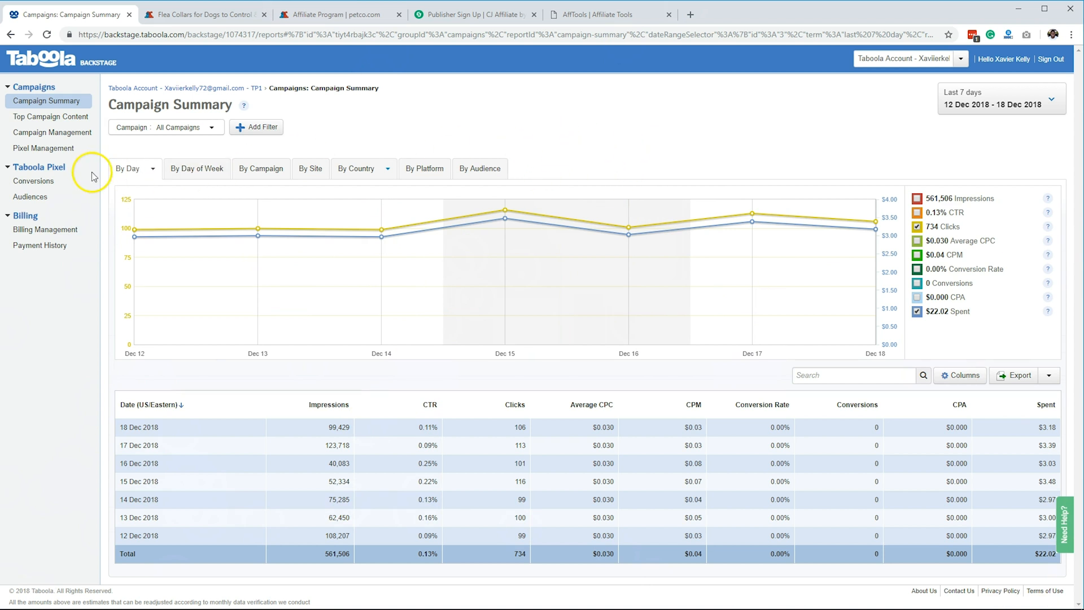
Start a new campaign from the campaign management list.
click(50, 153)
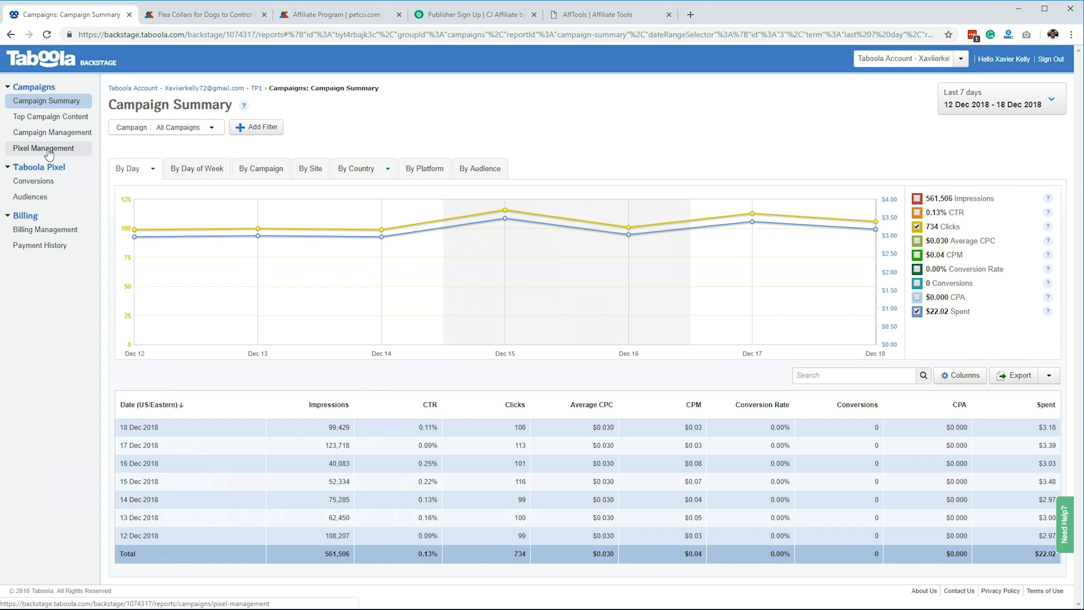
click(39, 135)
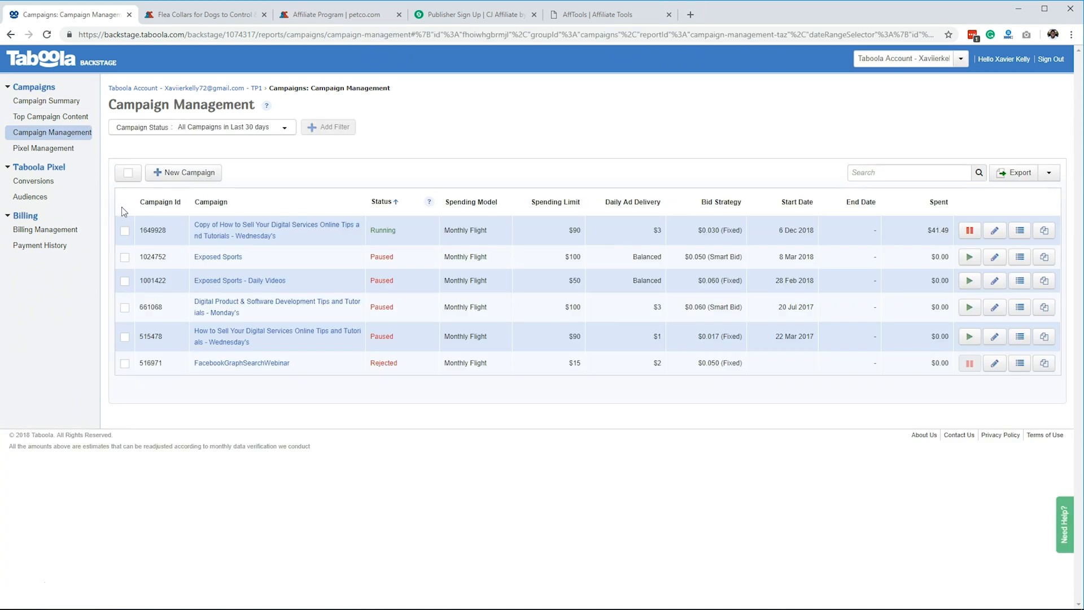
click(155, 173)
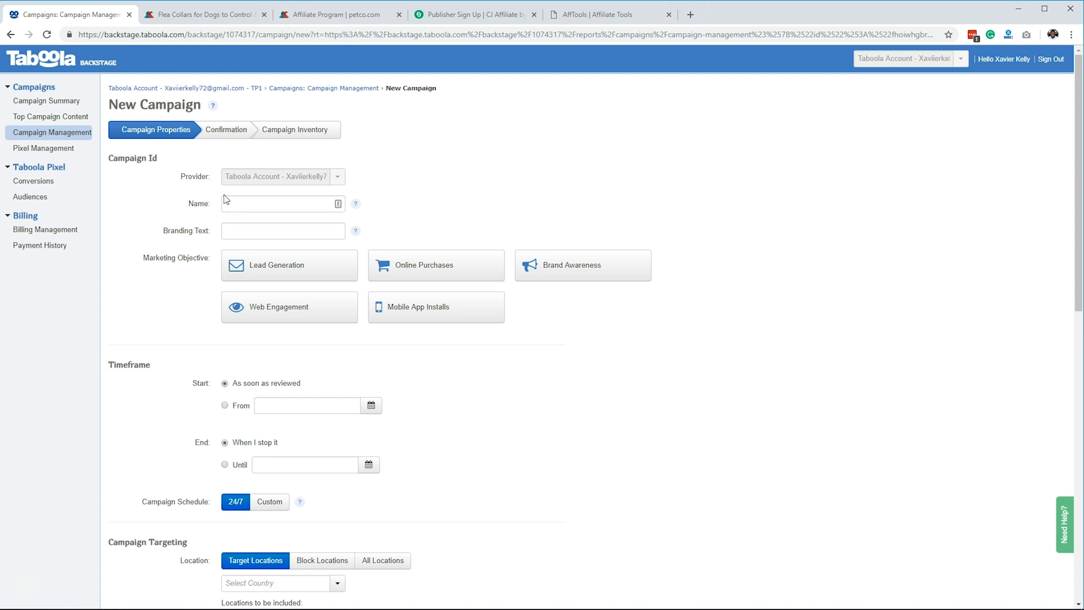
Name the campaign "Dog Flee Collars" with branding text "No More Flees", and choose Online Purchases as its marketing objective.
click(241, 202)
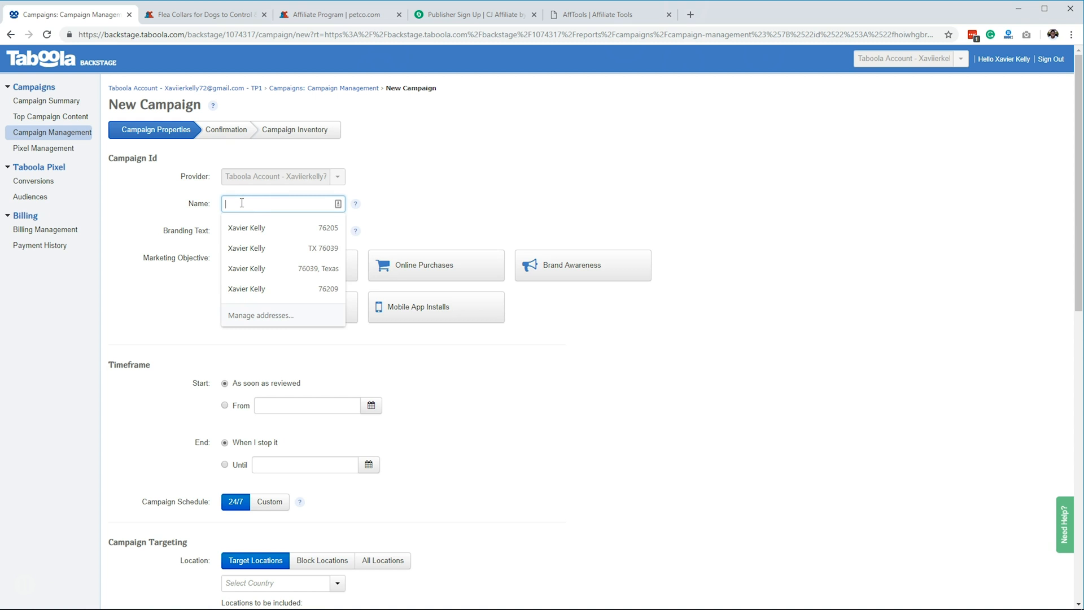
text(Dog Flee Collars)
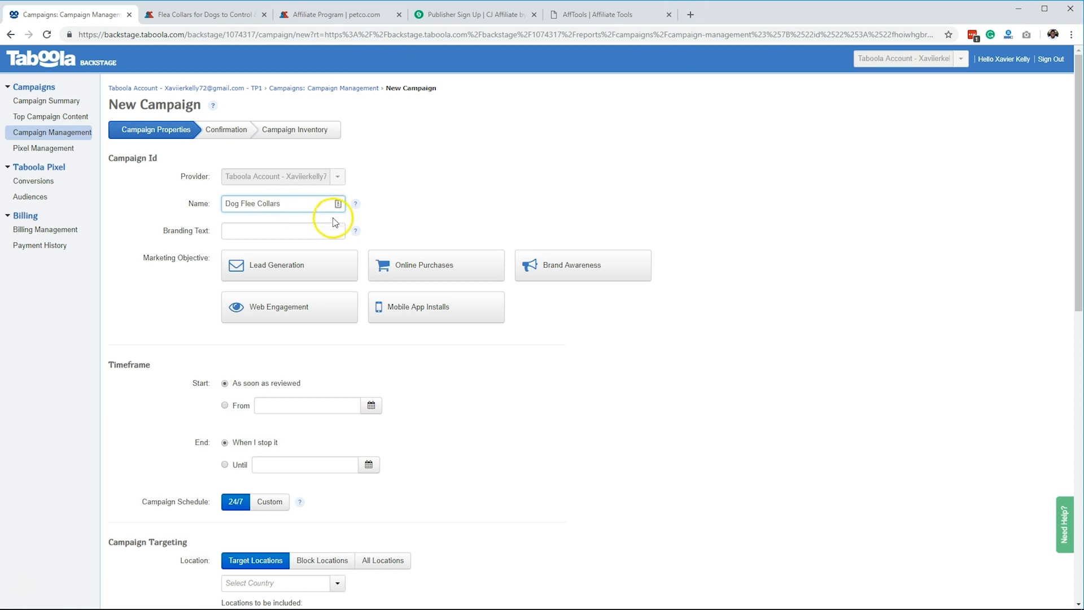
click(303, 227)
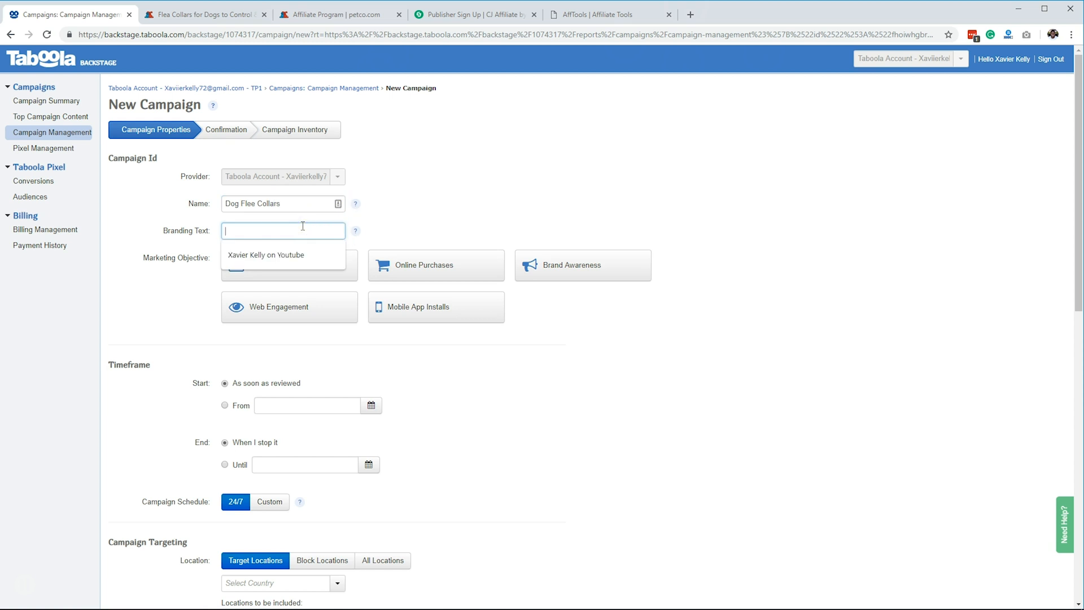
drag(290, 198, 227, 199)
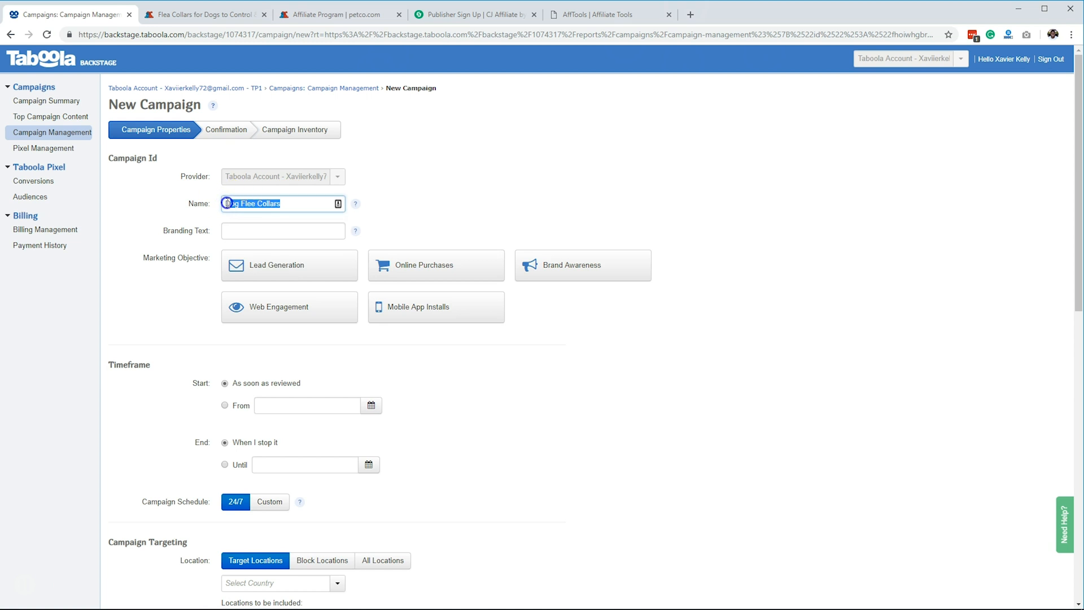
click(252, 224)
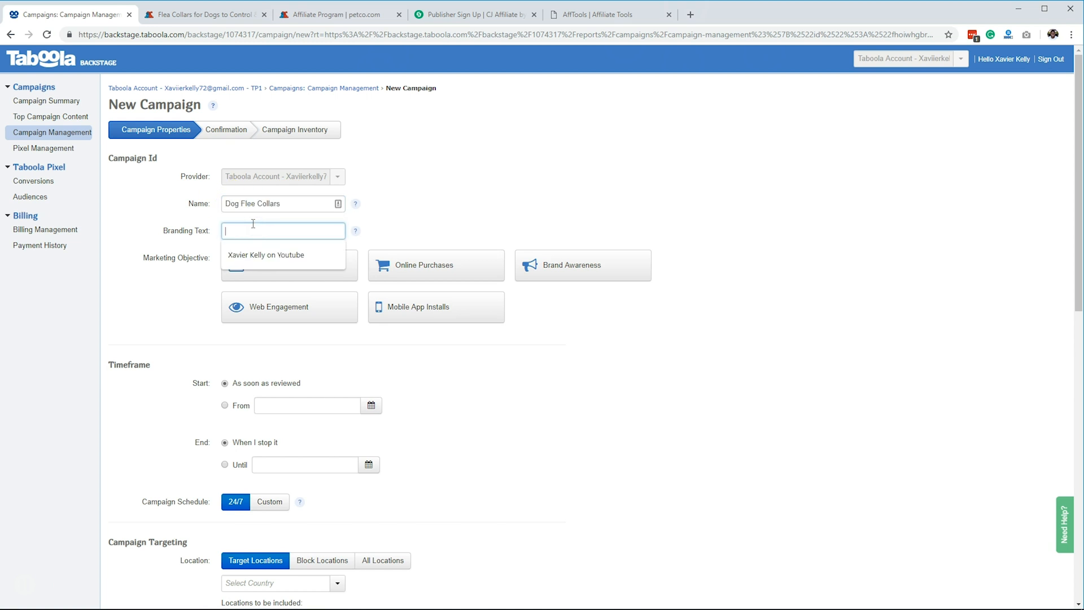
text(K)
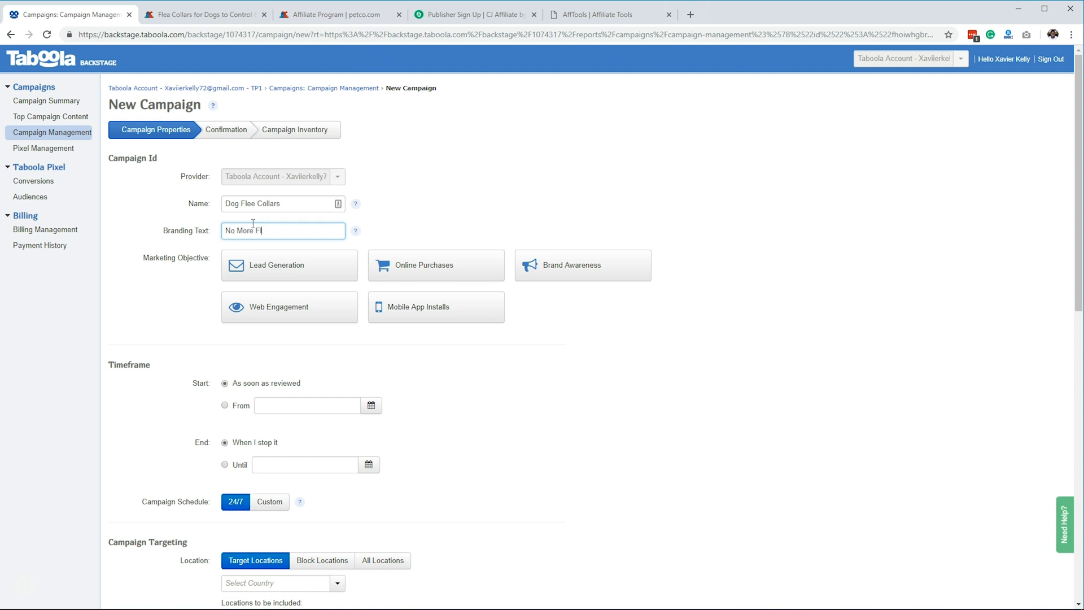
click(486, 176)
click(478, 269)
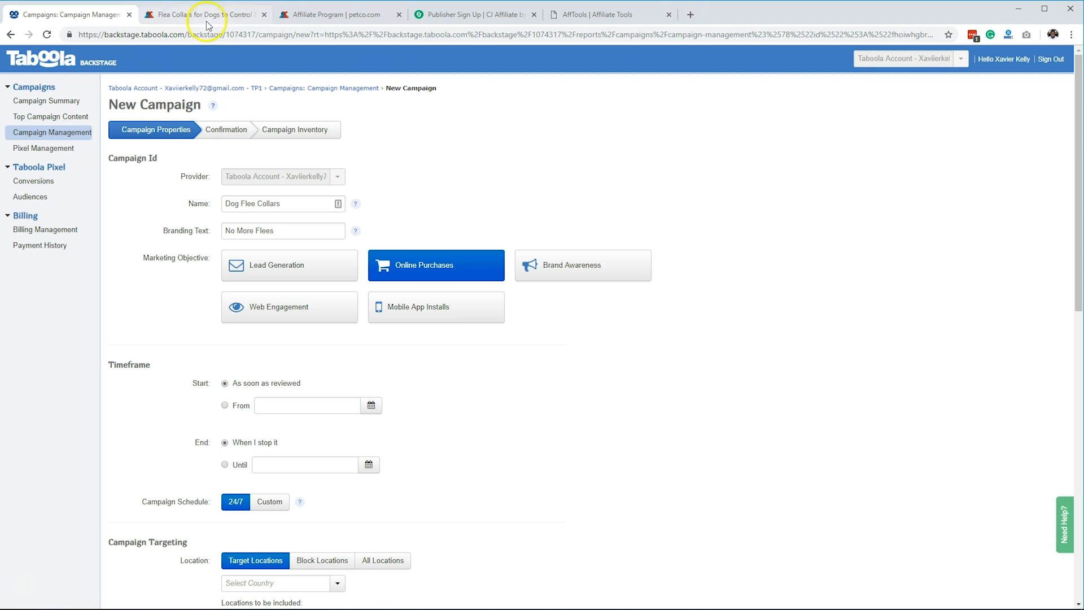
Review the Petco affiliate program page for its commission rates, benefits and joining terms.
click(285, 15)
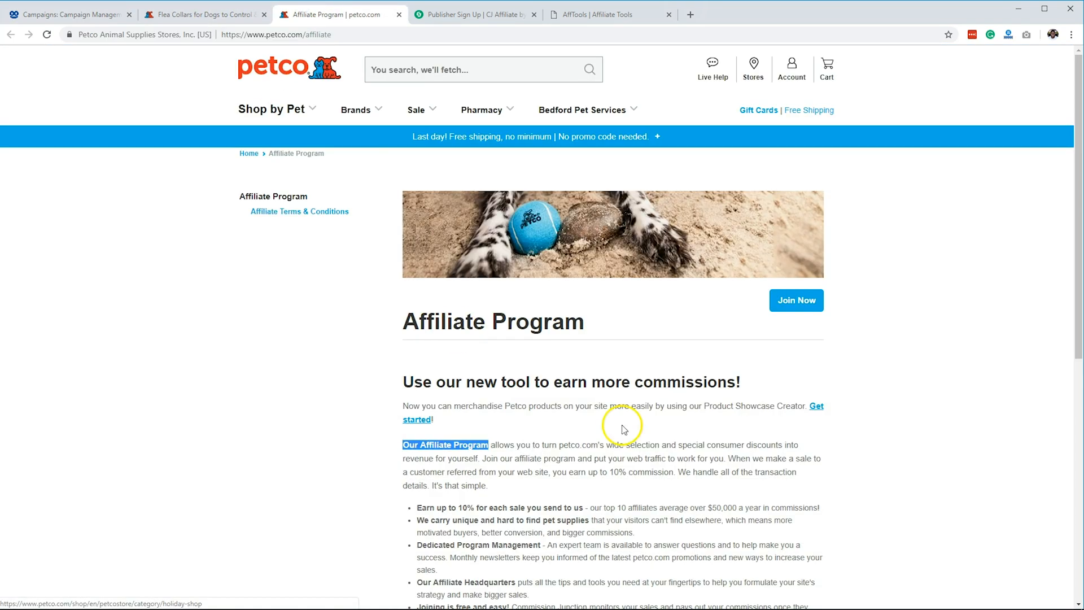
click(256, 368)
scroll(281, 316, down, 5)
scroll(621, 429, up, 4)
scroll(592, 467, down, 3)
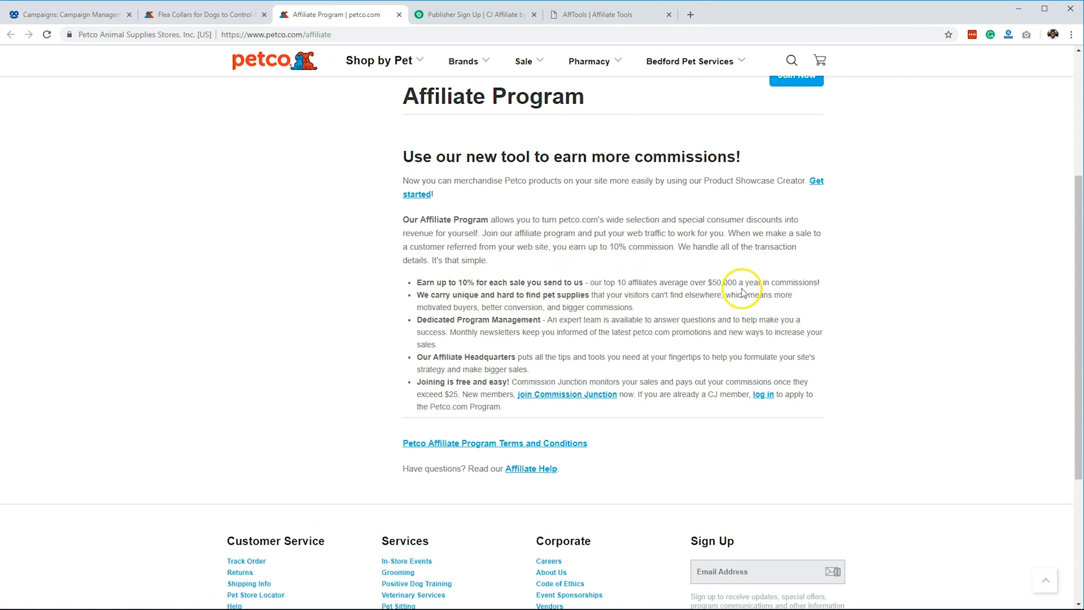
drag(621, 285, 711, 282)
click(722, 280)
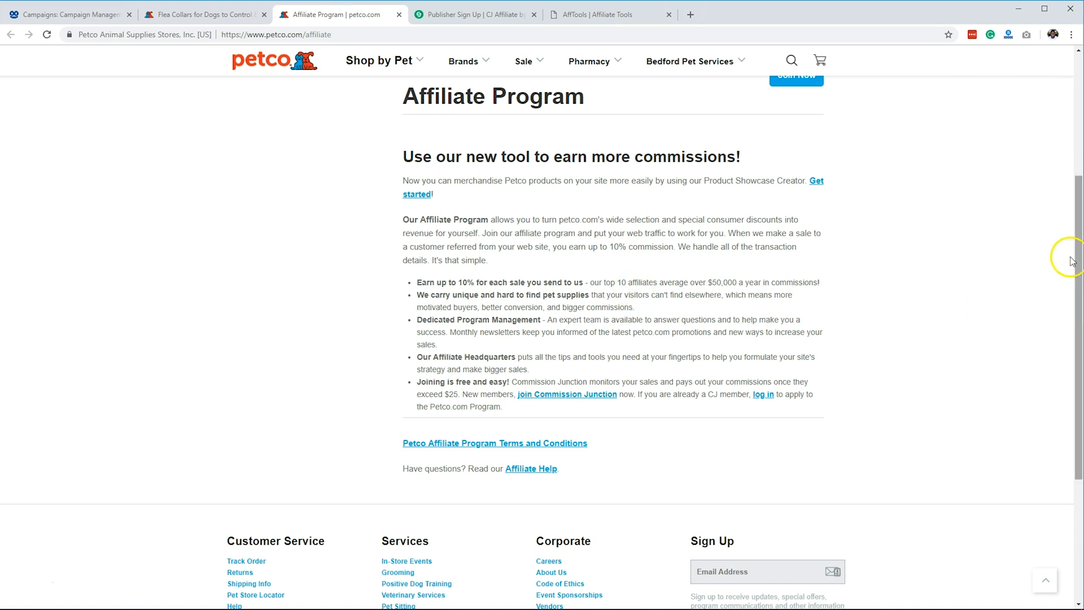
scroll(484, 350, up, 4)
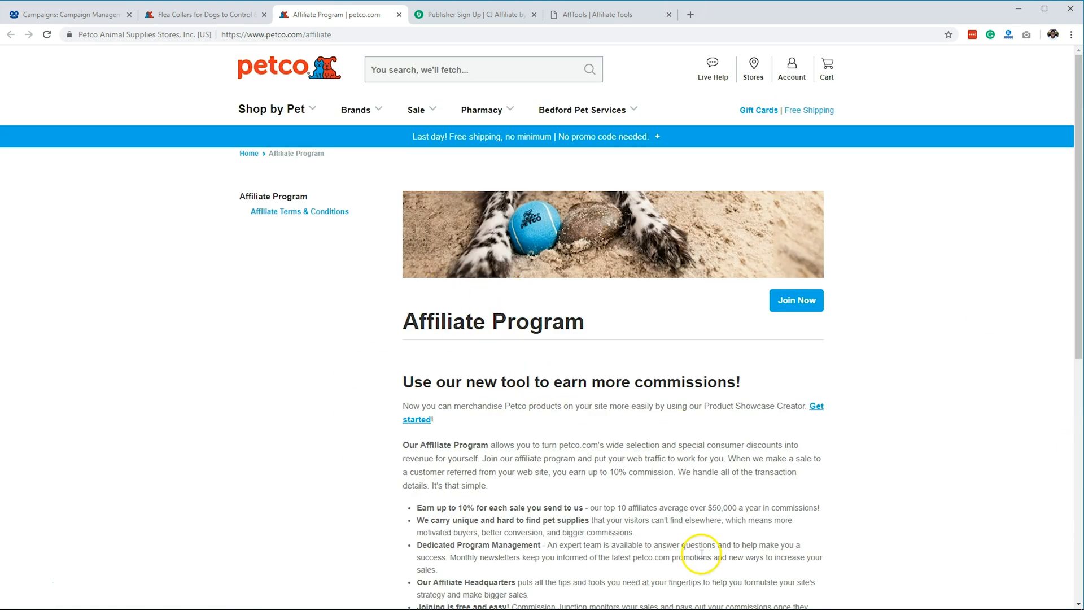
scroll(508, 434, down, 3)
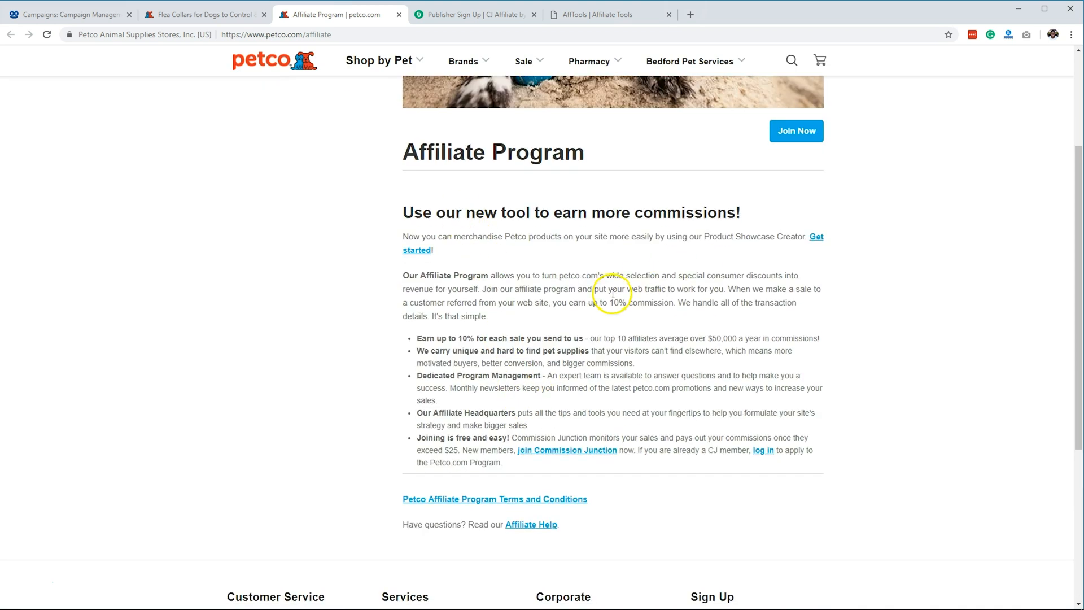
Copy the web address of Petco's flea and tick dog collars page and look over the listed products.
click(212, 17)
scroll(266, 314, down, 2)
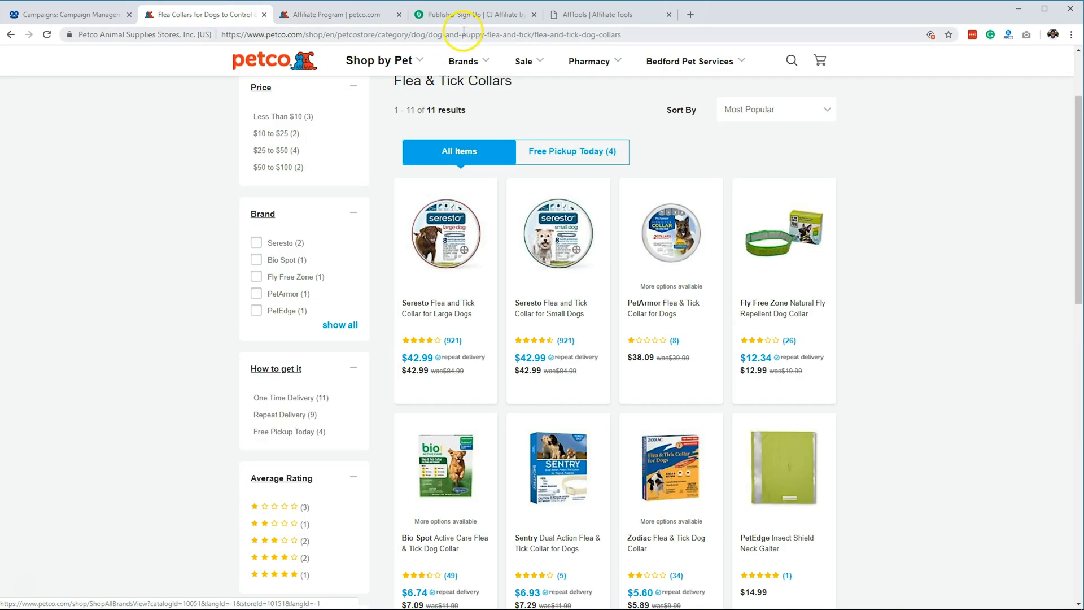
click(455, 35)
right_click(454, 35)
click(483, 89)
scroll(643, 423, down, 3)
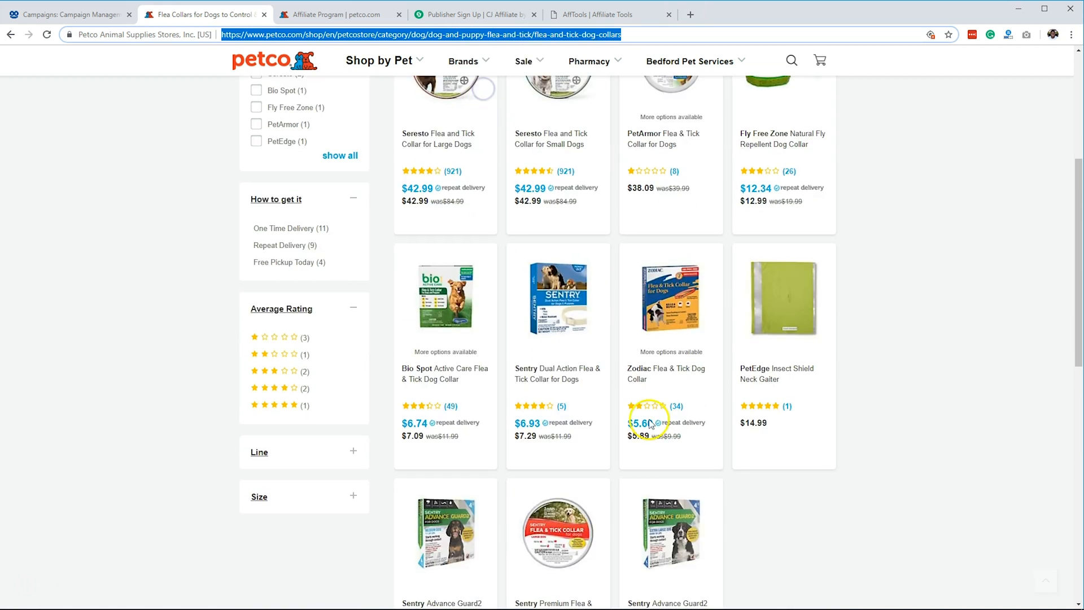
scroll(659, 435, up, 5)
Back in the Taboola new campaign form, set the timeframe to start 12/19/2018 and end 12/31/2018.
click(80, 14)
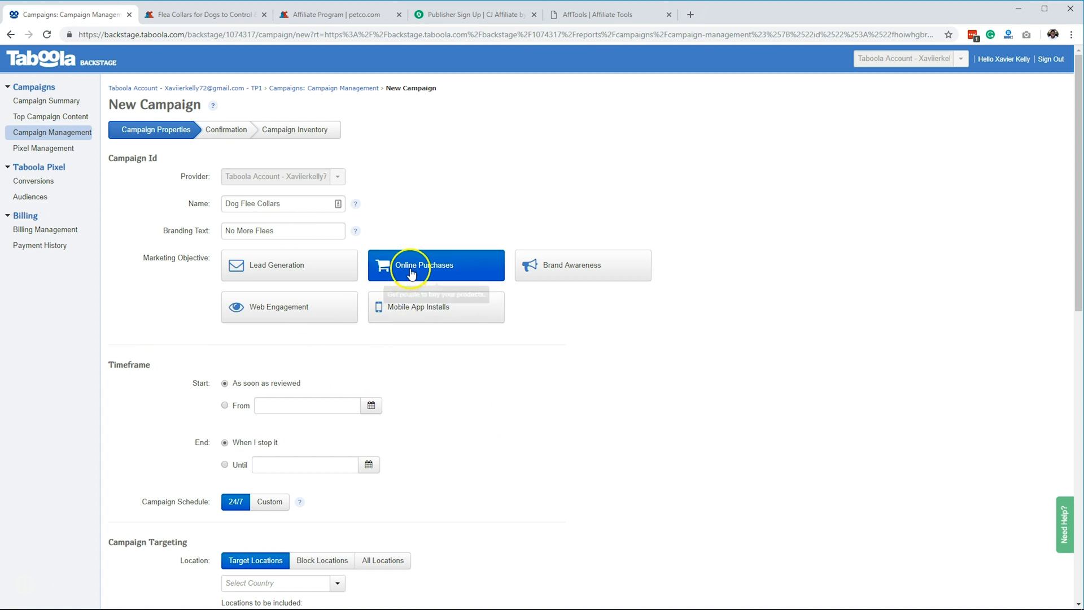
scroll(261, 222, down, 3)
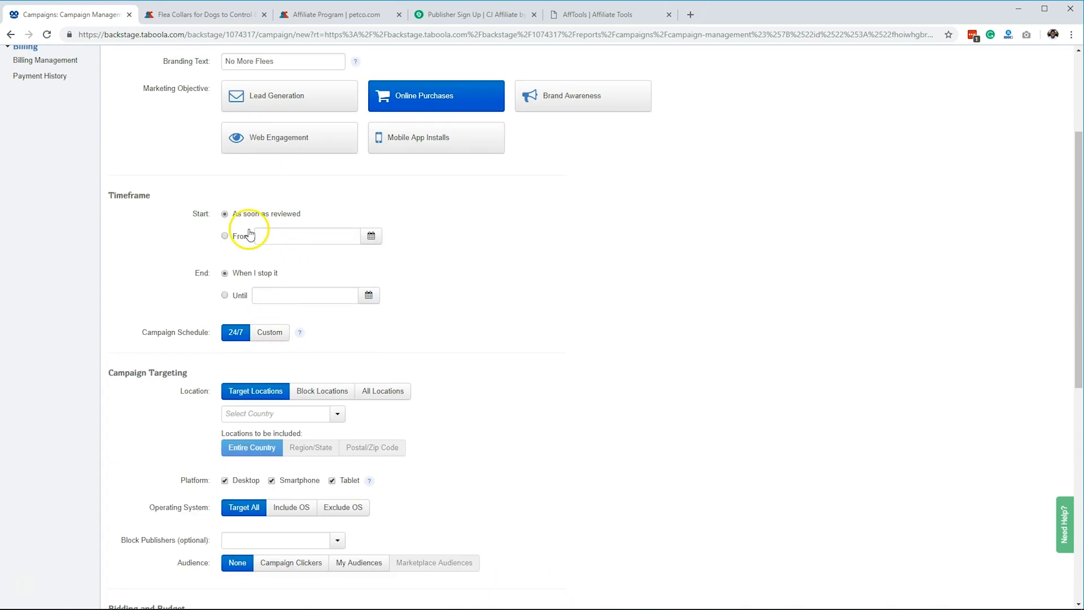
click(371, 236)
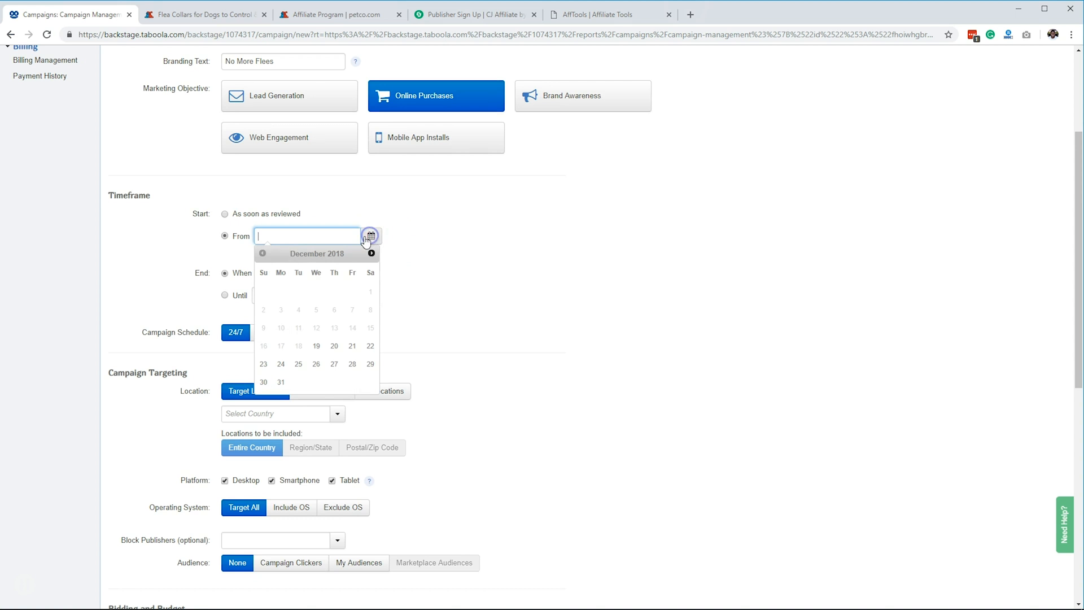
click(316, 344)
click(374, 303)
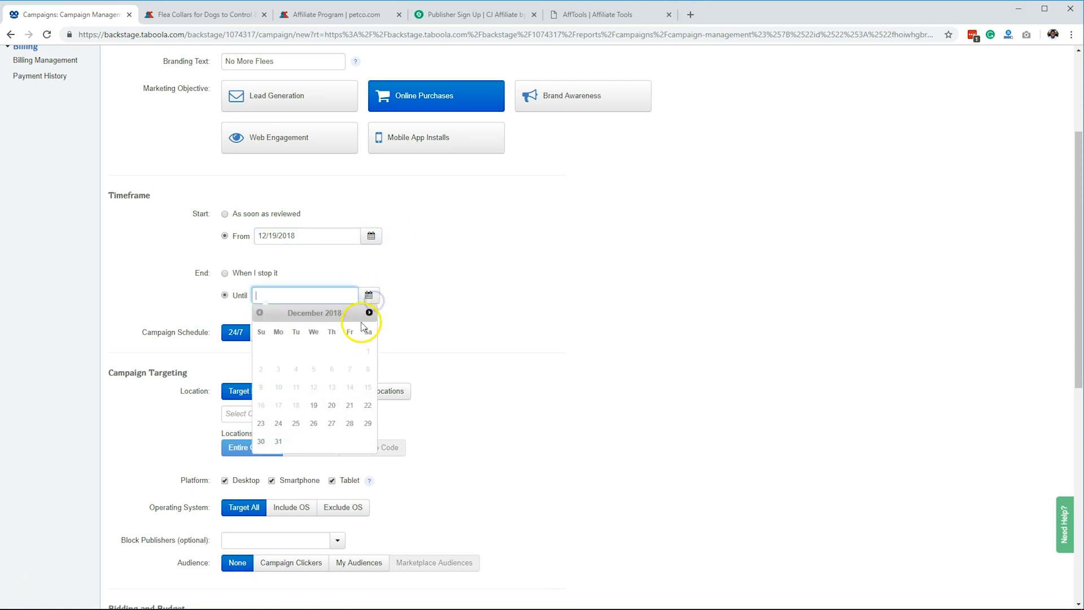
scroll(345, 423, down, 2)
click(277, 329)
click(460, 217)
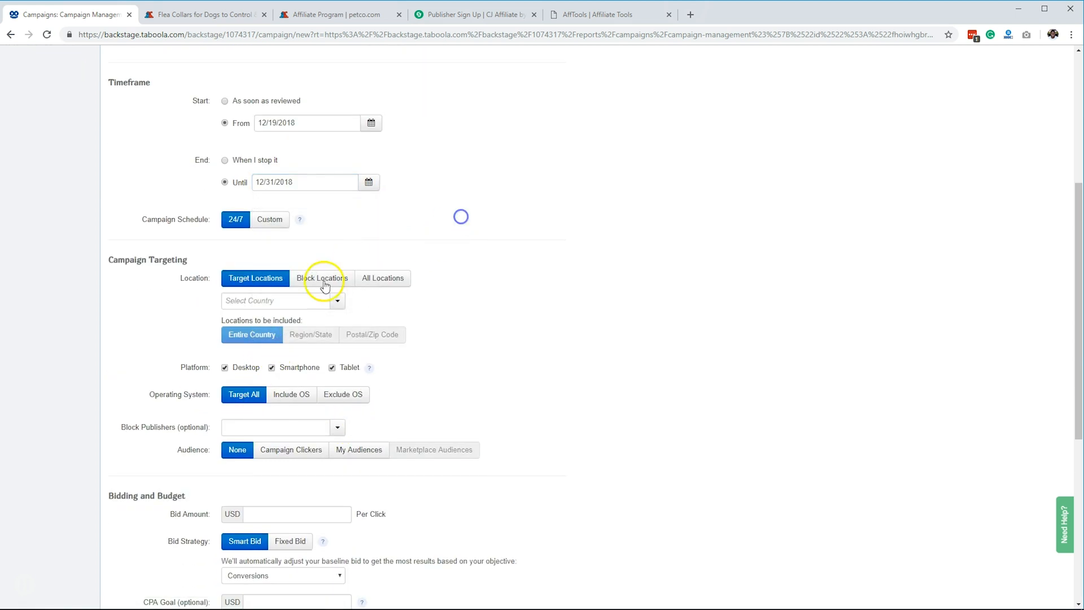
Switch the campaign schedule to Custom and review the day-by-day schedule rules.
scroll(349, 267, up, 3)
scroll(271, 389, down, 2)
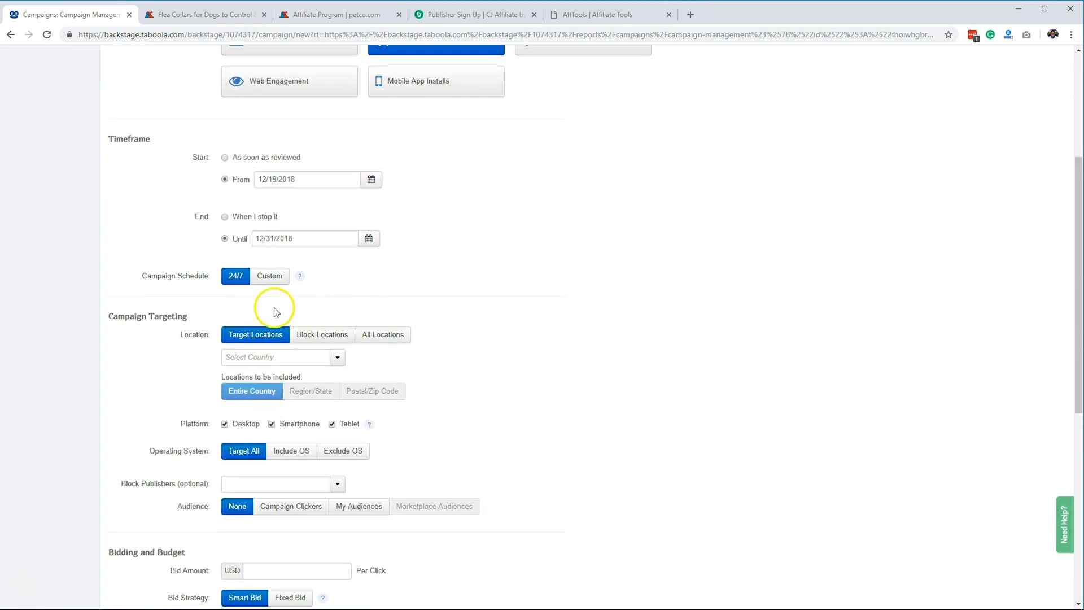
scroll(277, 310, down, 3)
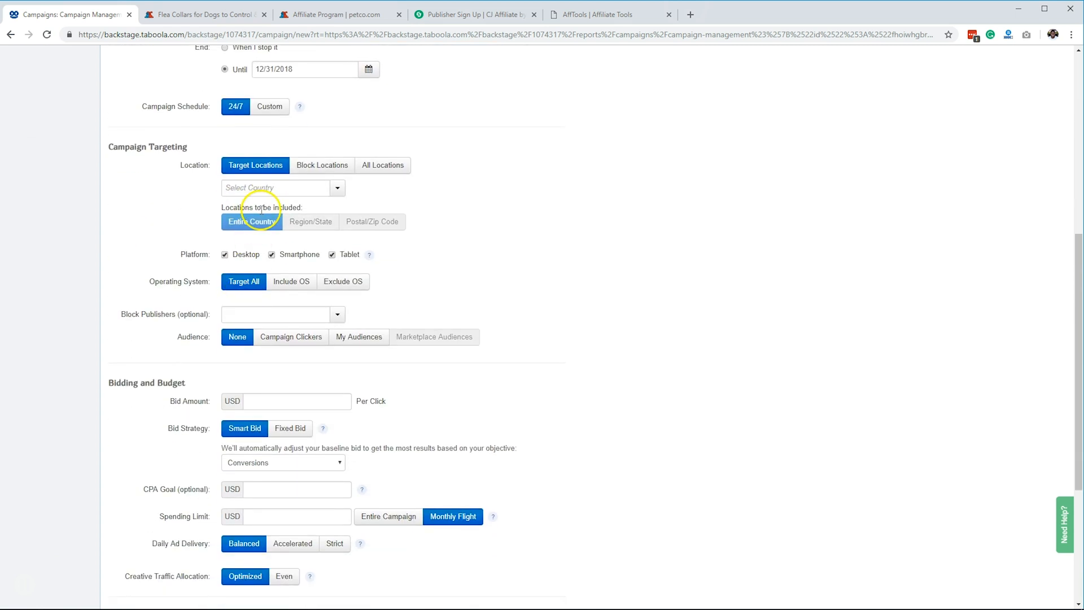
click(270, 107)
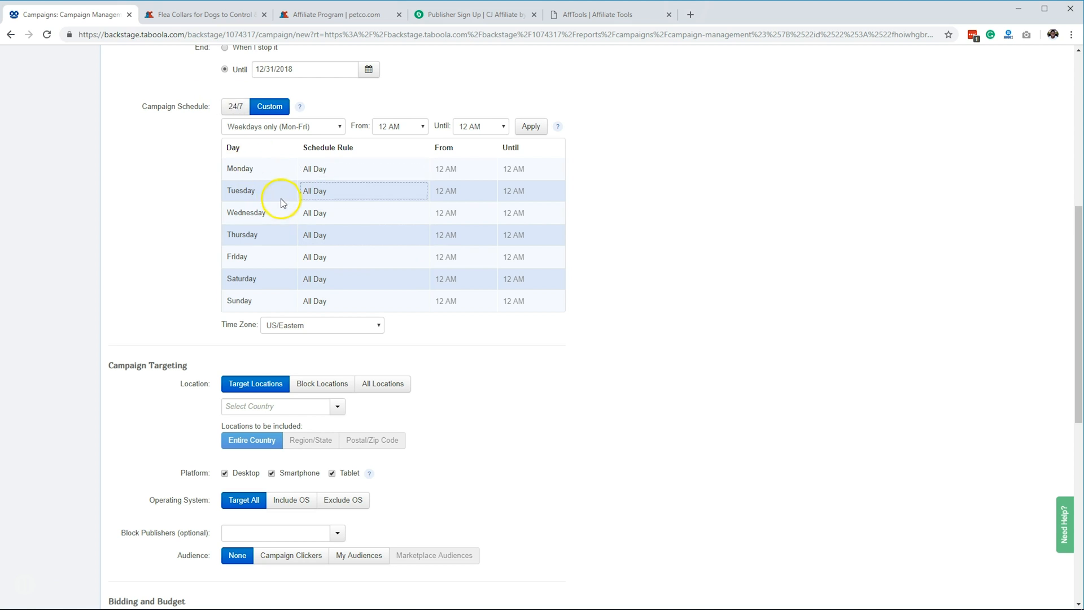
scroll(395, 199, up, 1)
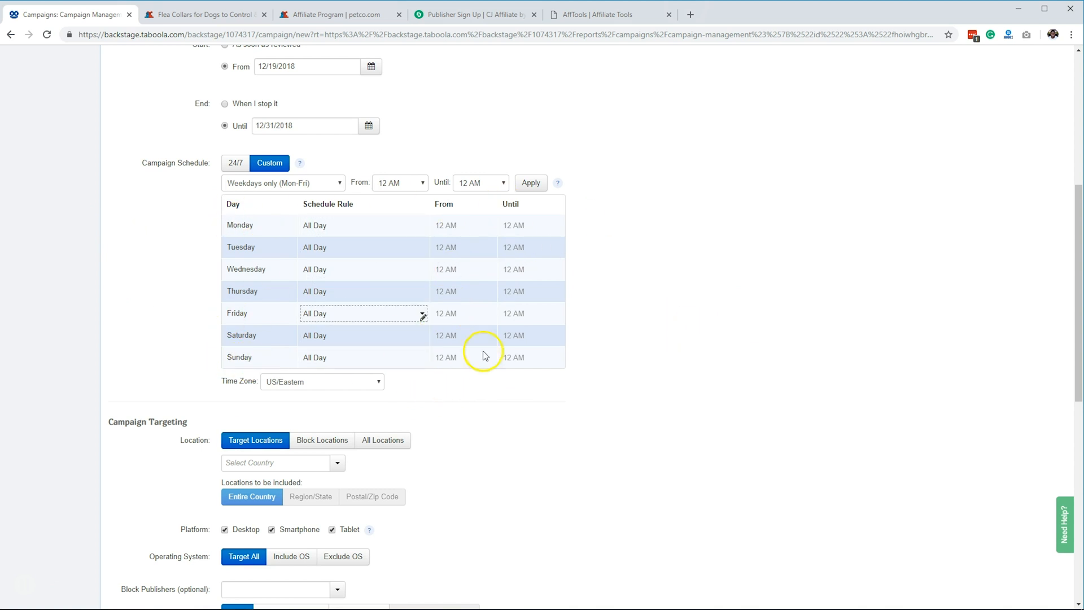
scroll(194, 302, down, 3)
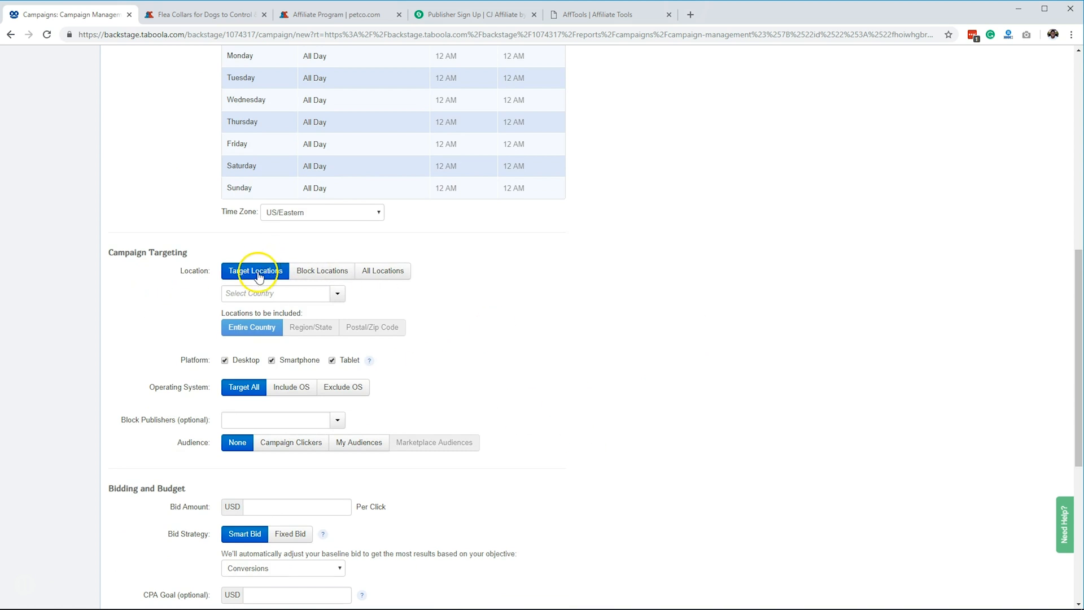
click(258, 292)
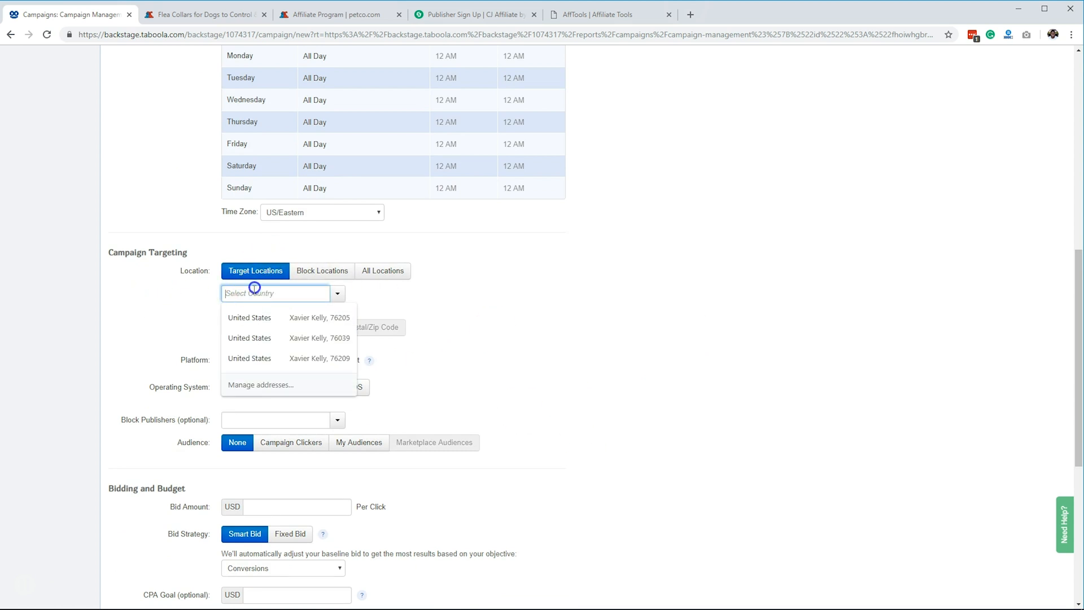
text(unite)
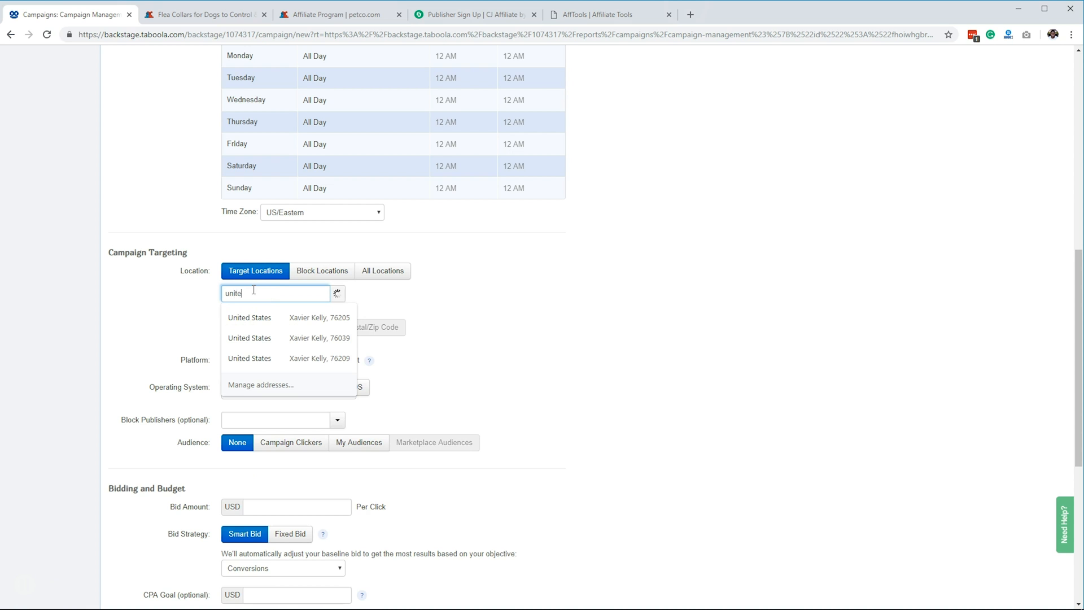
key(BackSpace)
key(BackSpace)
key(BackSpace)
key(BackSpace)
key(BackSpace)
Add North America to the target locations and remove Canada and Mexico, keeping only the United States.
text(no)
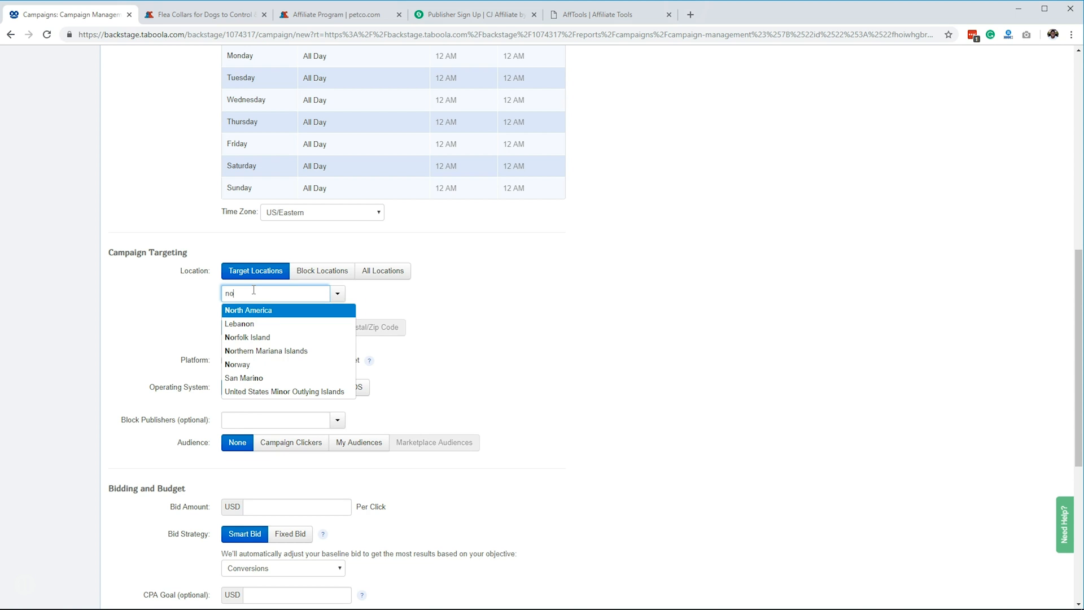
click(244, 310)
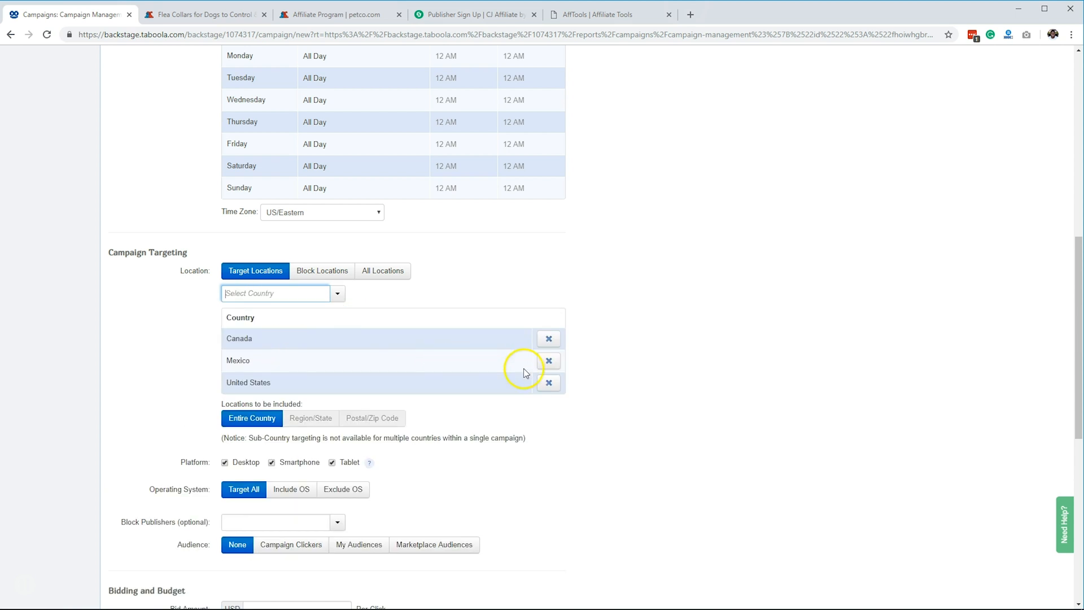
click(549, 339)
click(548, 338)
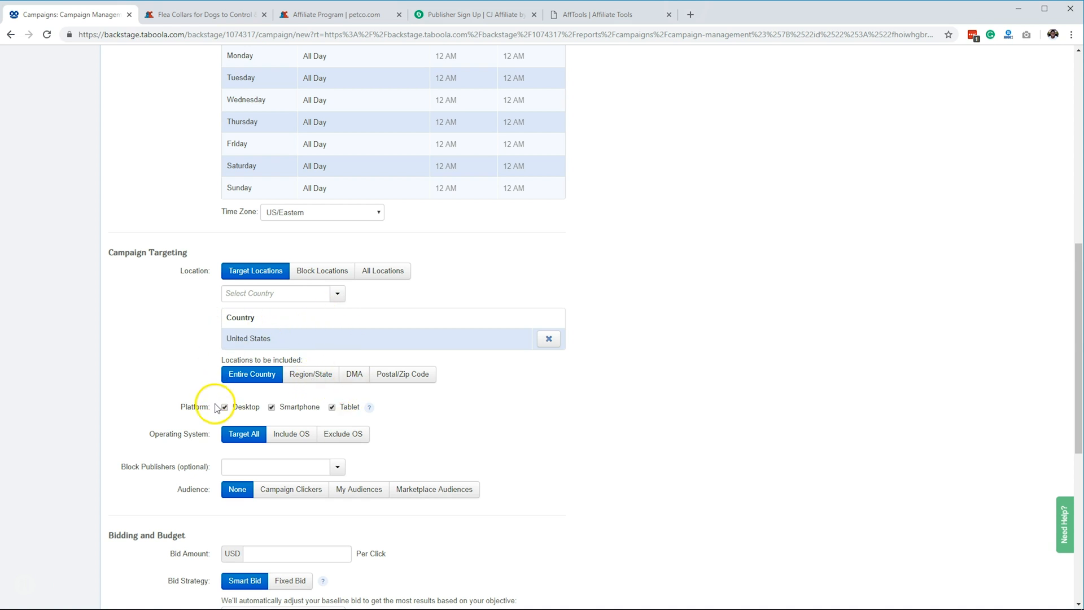
Exclude smartphones and tablets from the targeted platforms and set the audience to Campaign Clickers.
click(273, 407)
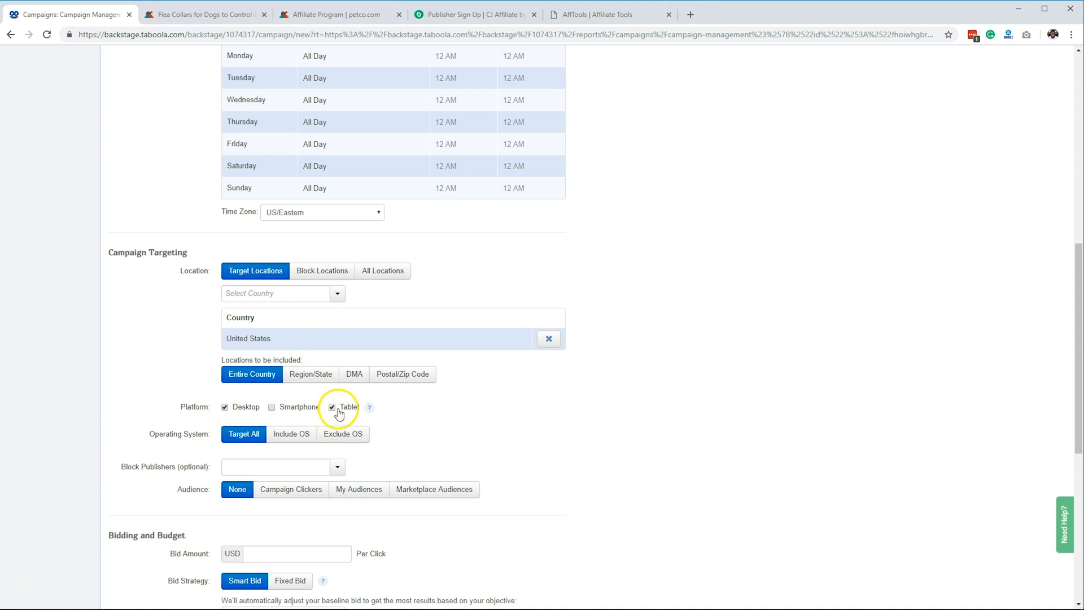
click(337, 407)
scroll(259, 435, down, 2)
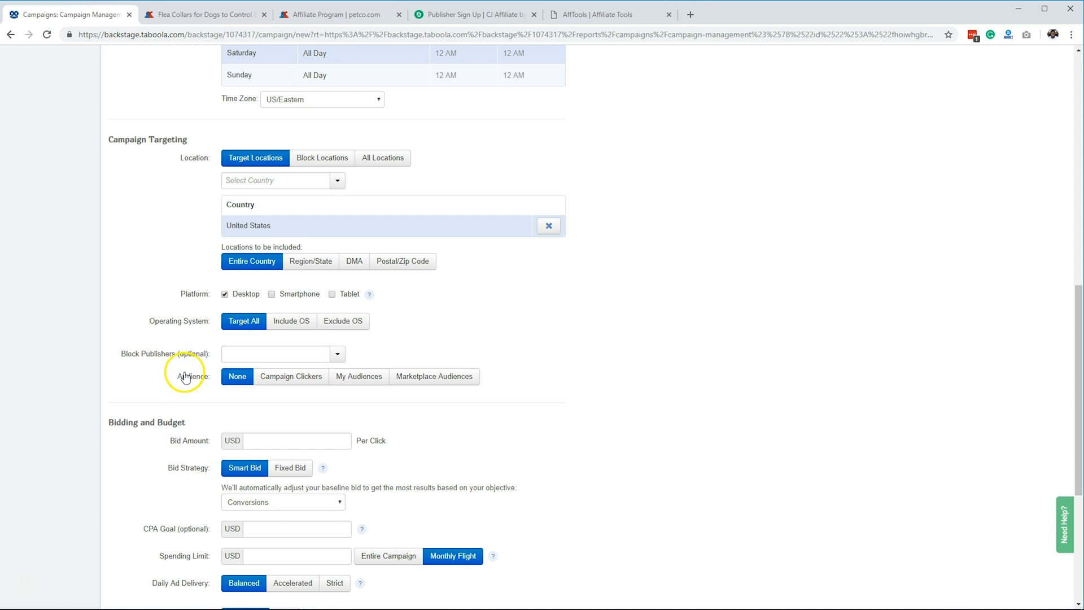
click(289, 377)
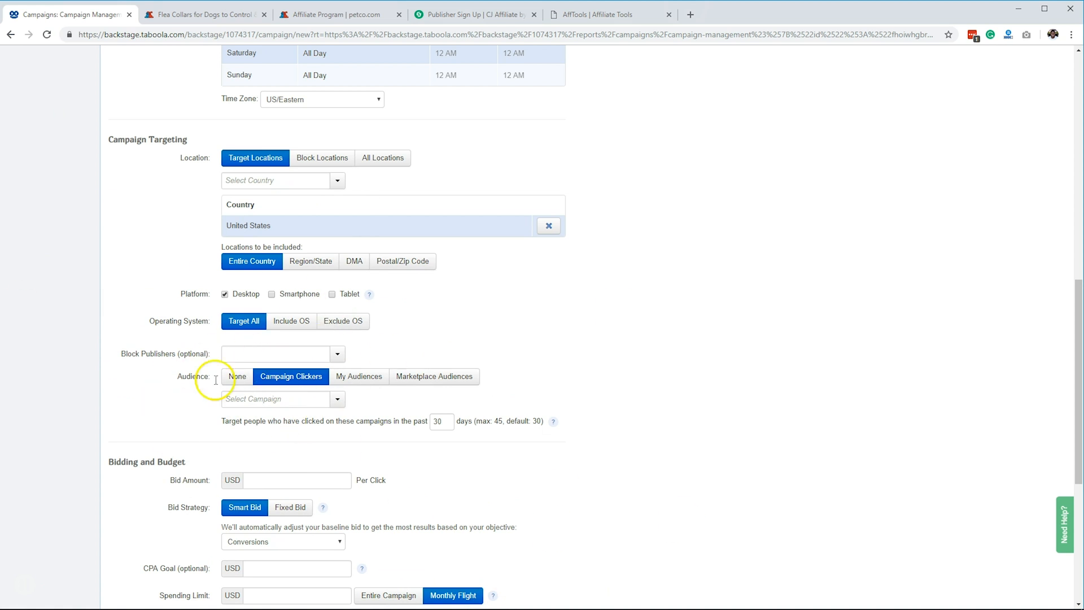
Target Marketplace Audiences and add the AdAdvisor Pets segment Flea/Tick Product-Collar, found by searching for "pet".
click(354, 377)
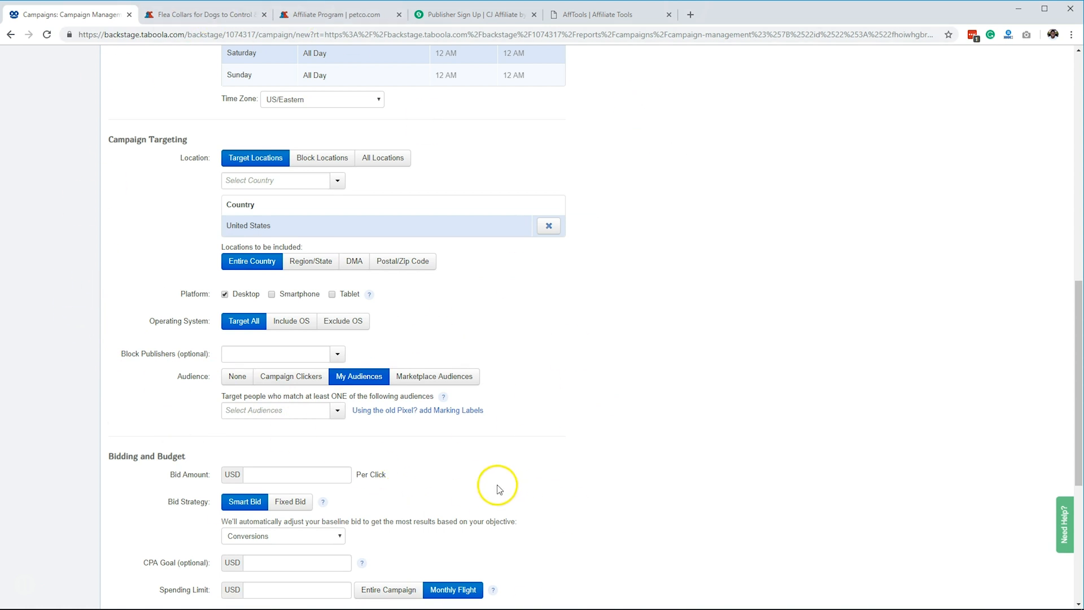
click(449, 376)
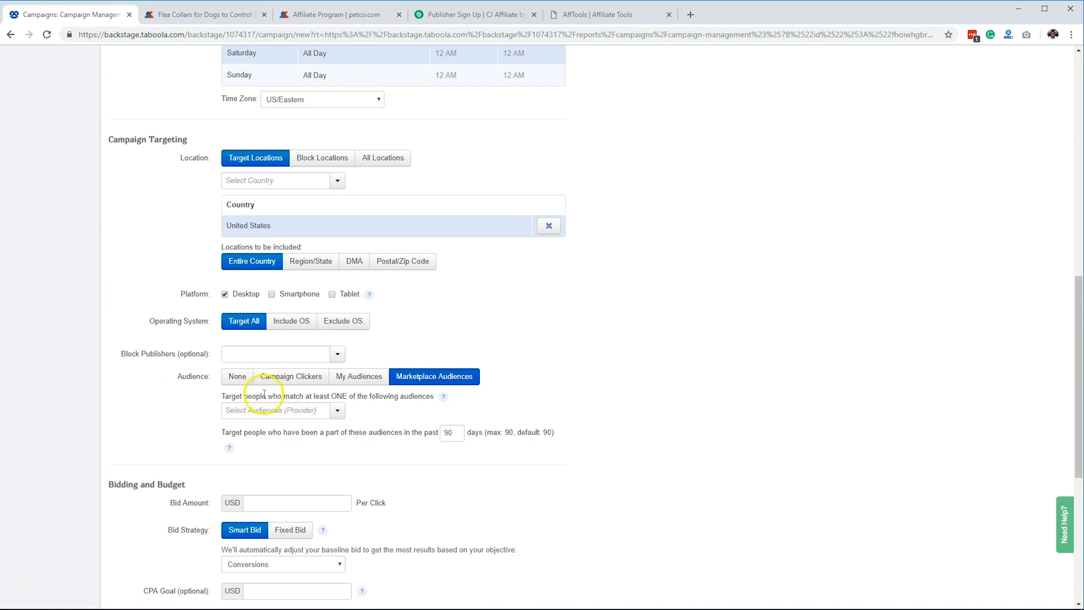
click(262, 412)
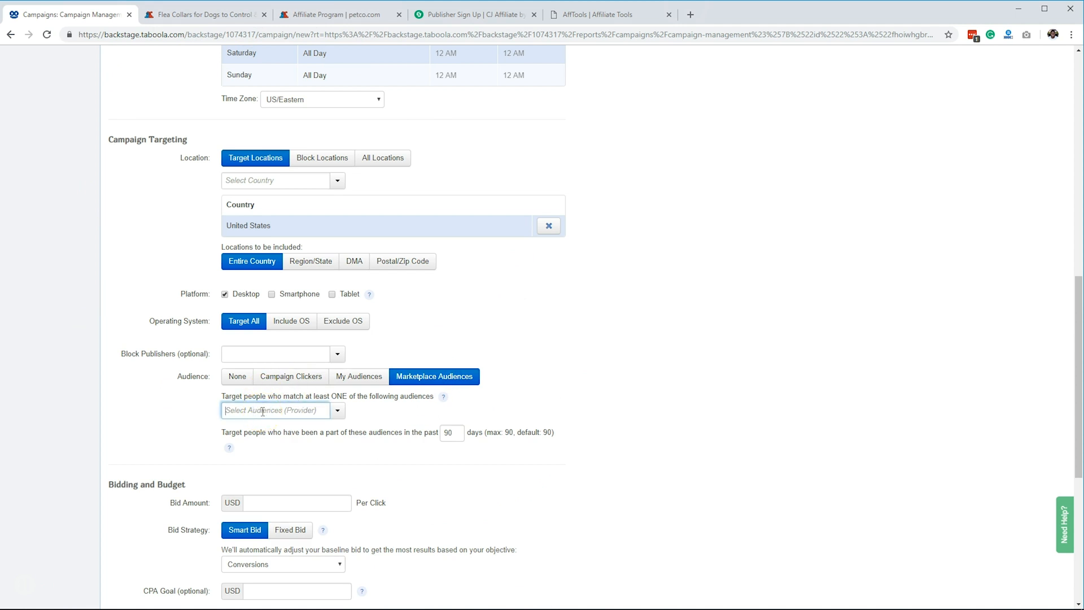
text(pet)
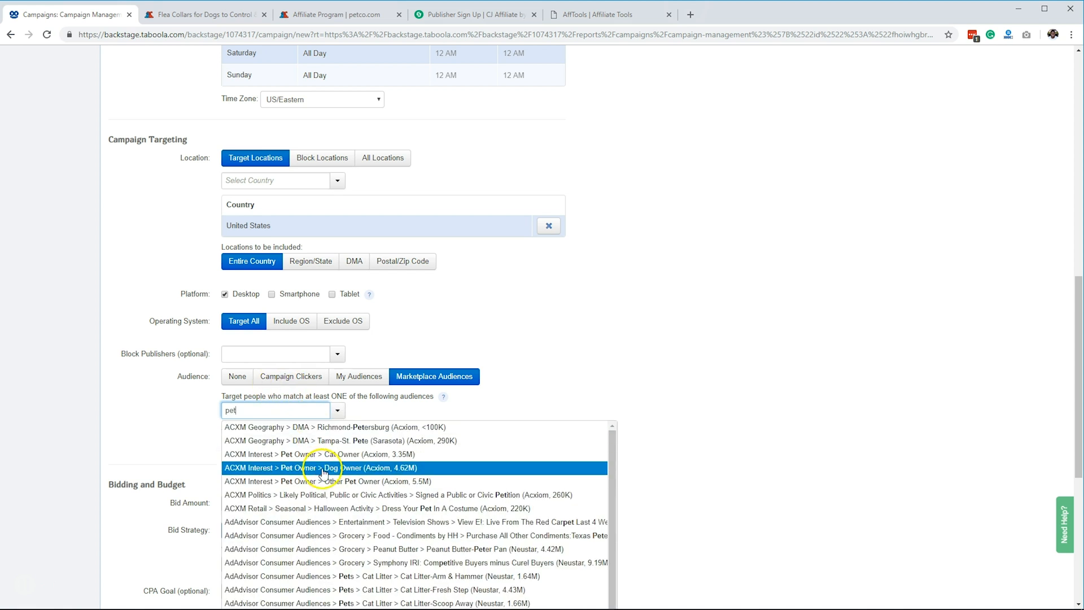
scroll(367, 463, down, 2)
scroll(415, 473, down, 3)
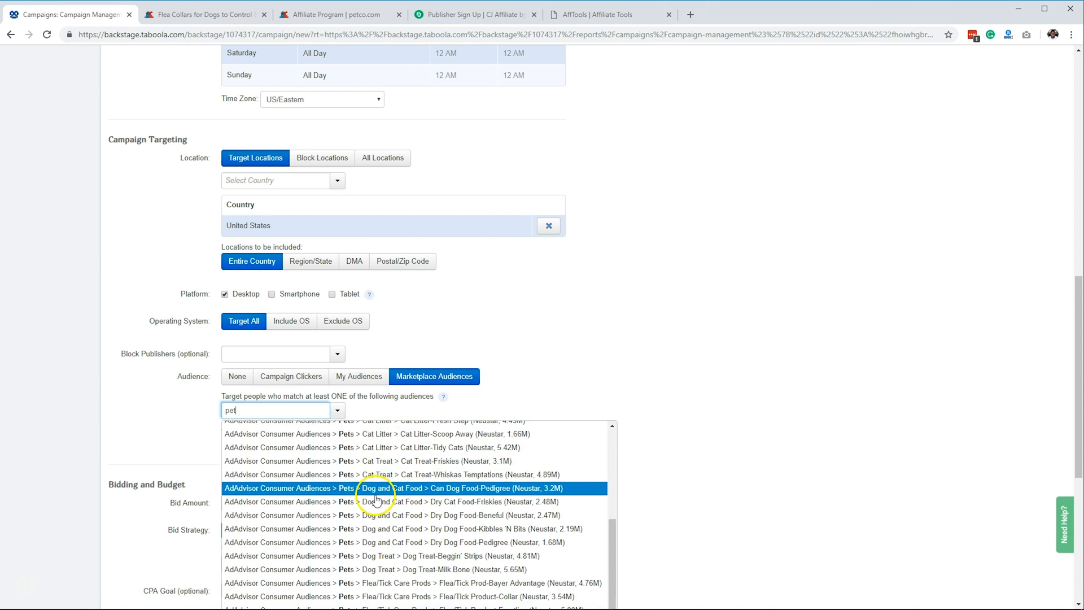
scroll(468, 517, down, 3)
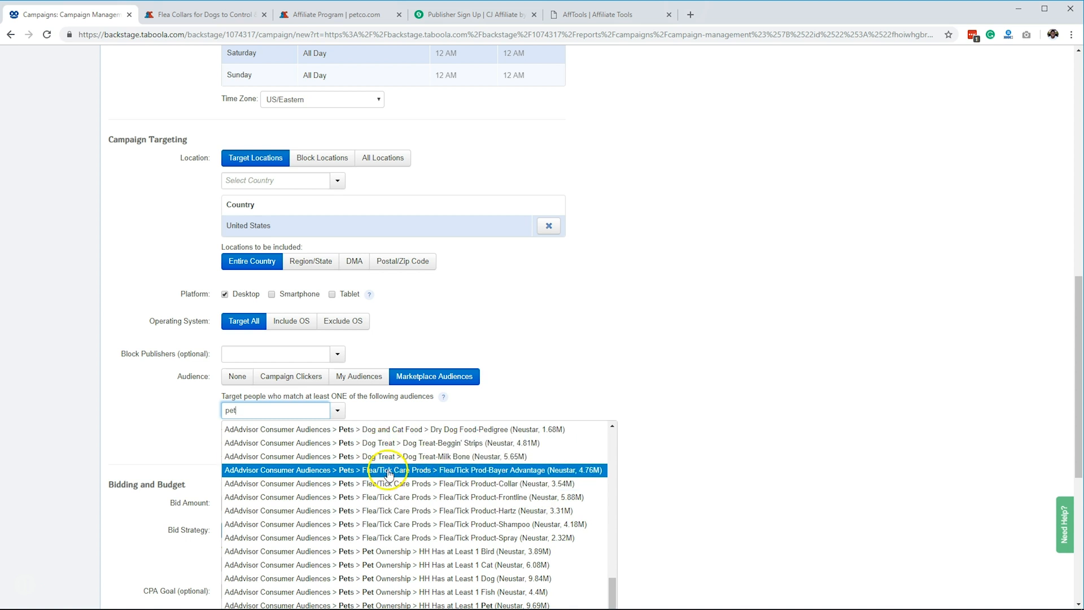
scroll(427, 527, down, 2)
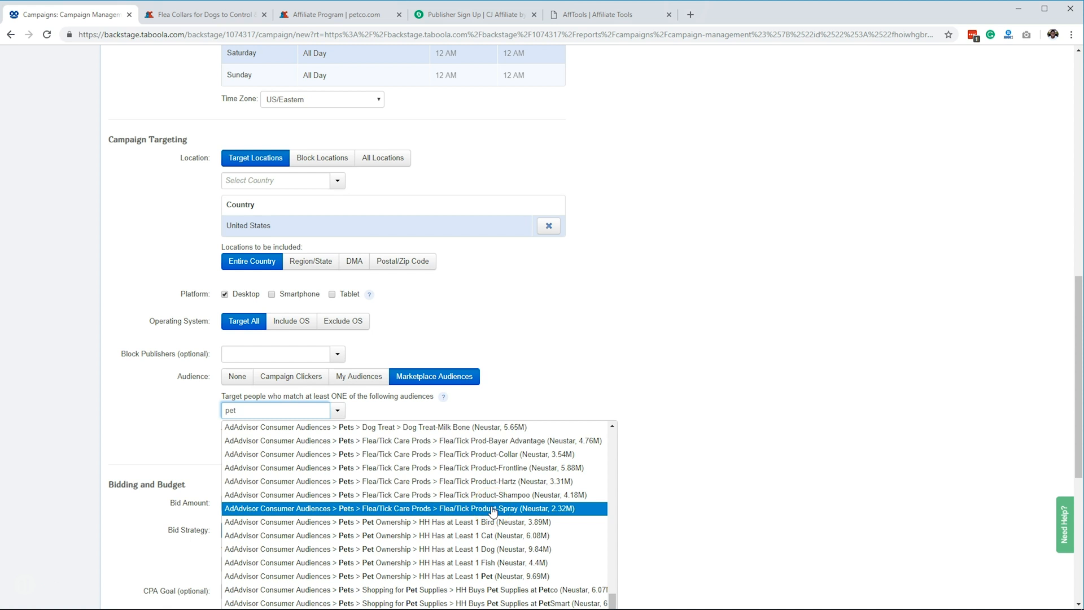
click(511, 457)
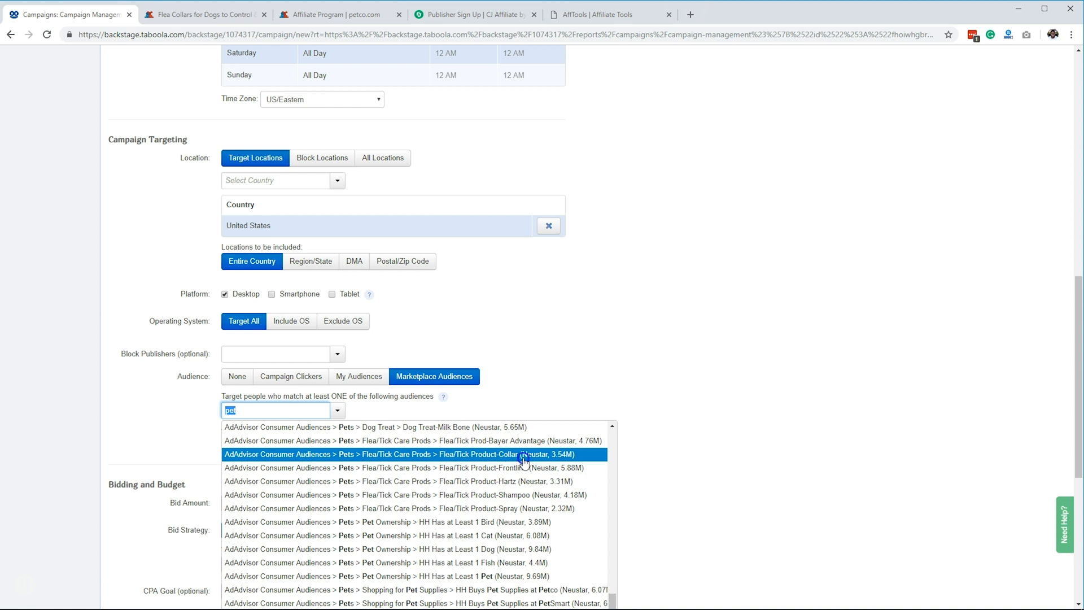
click(492, 455)
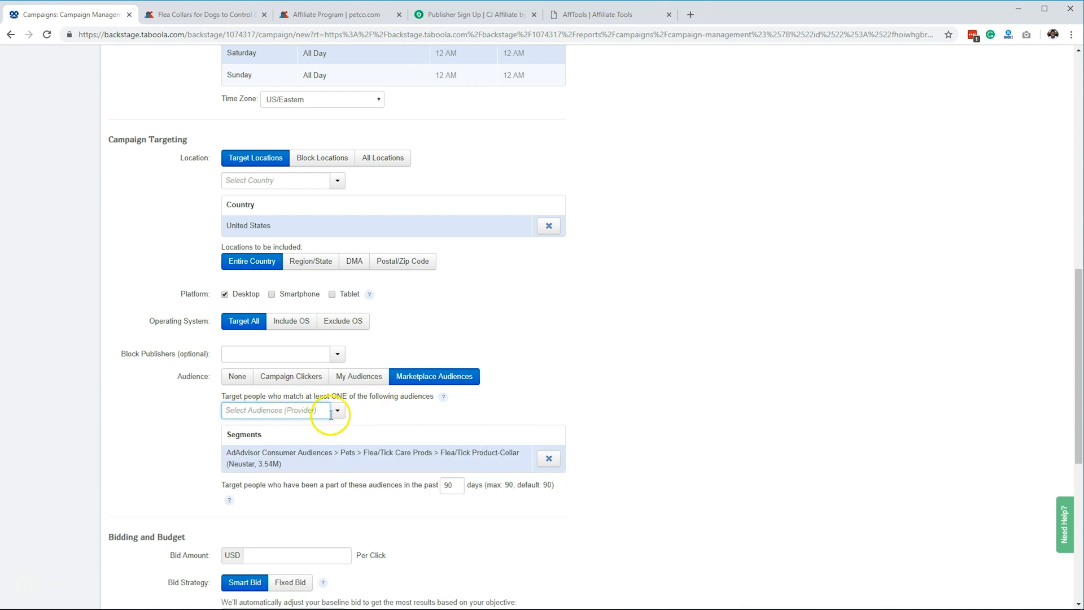
Find the AdAdvisor segment "HH Buys Pet Supplies at Petco" among the pet audiences and add it to the targeting.
click(337, 411)
click(294, 415)
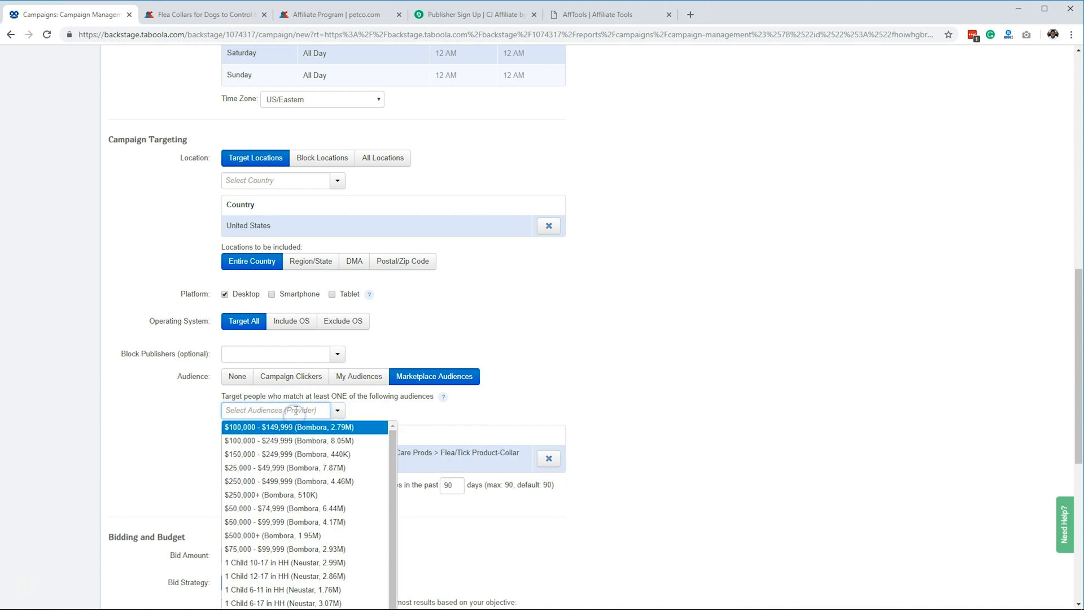
text(per)
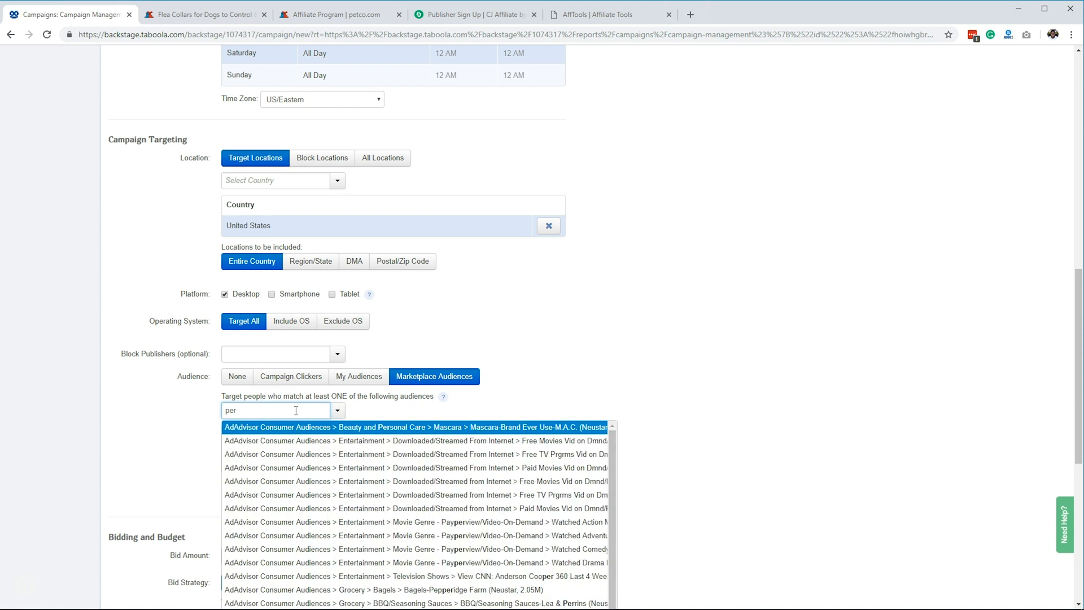
text(t)
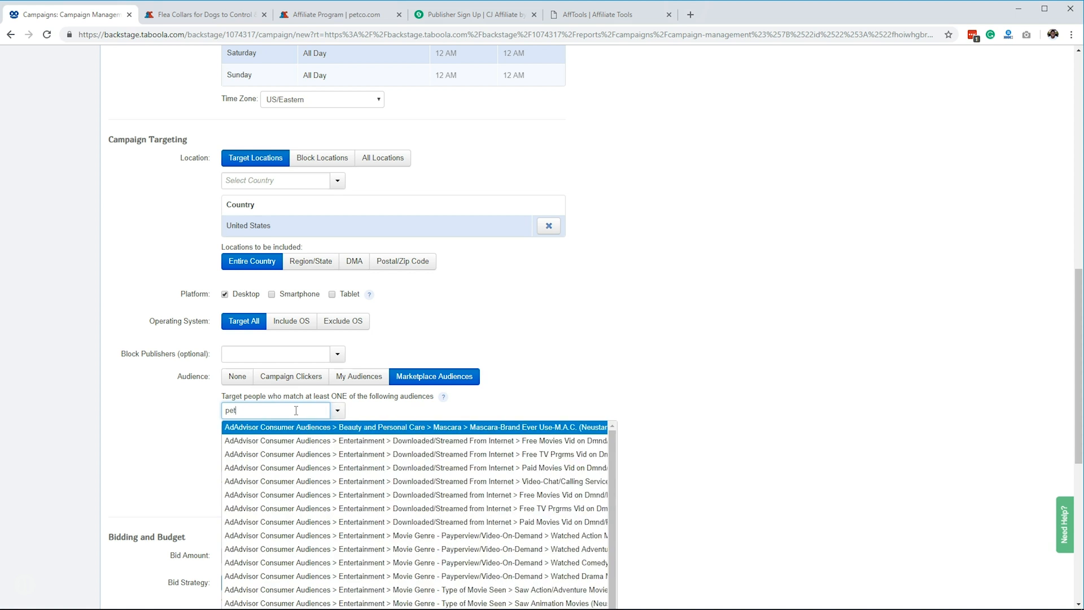
scroll(387, 484, down, 3)
scroll(414, 493, down, 2)
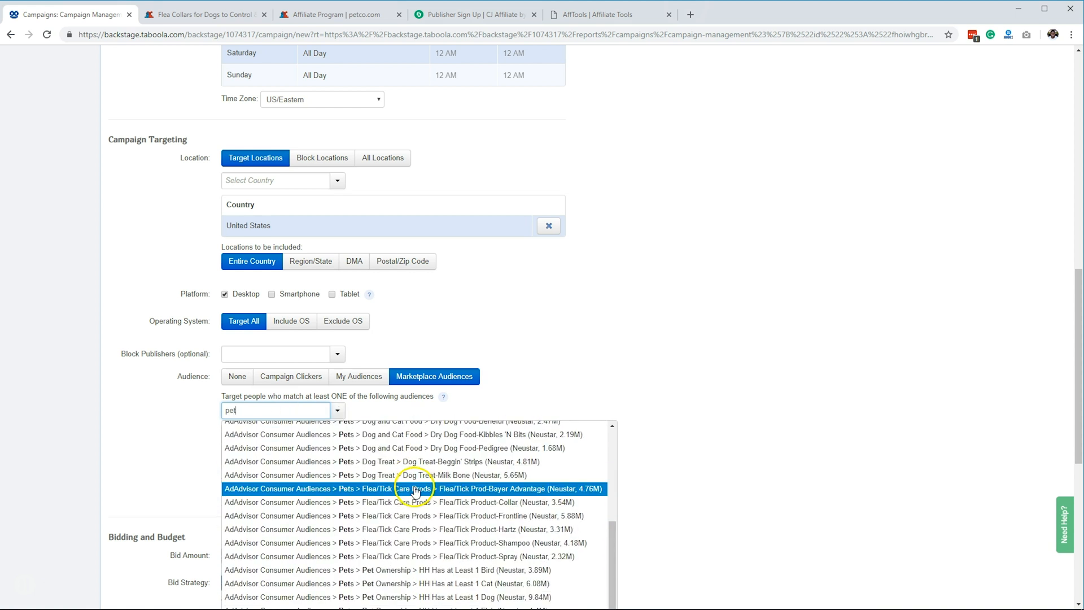
scroll(416, 481, down, 2)
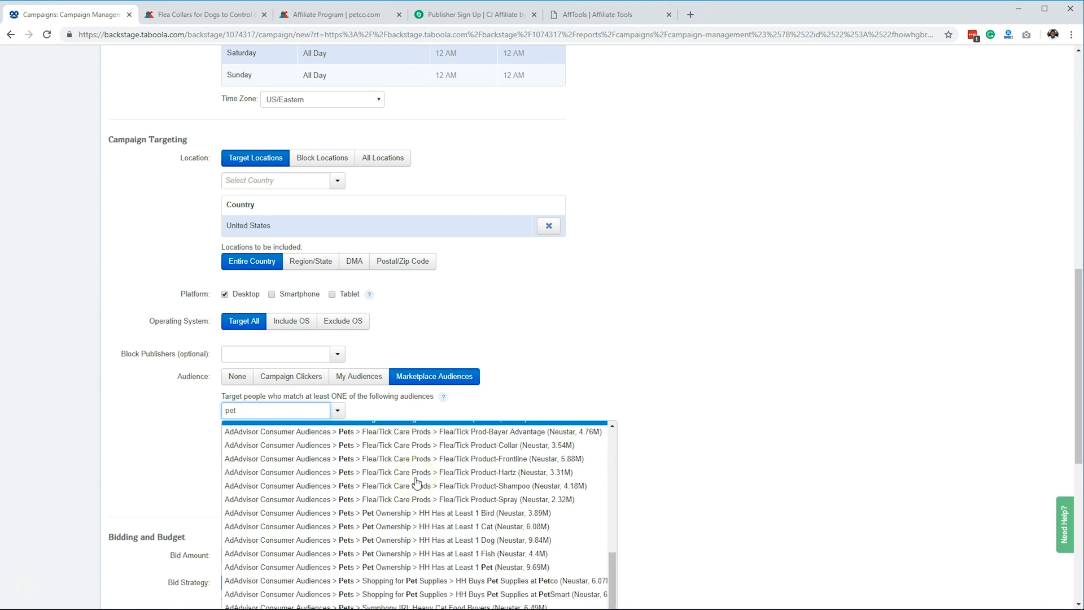
scroll(533, 507, down, 3)
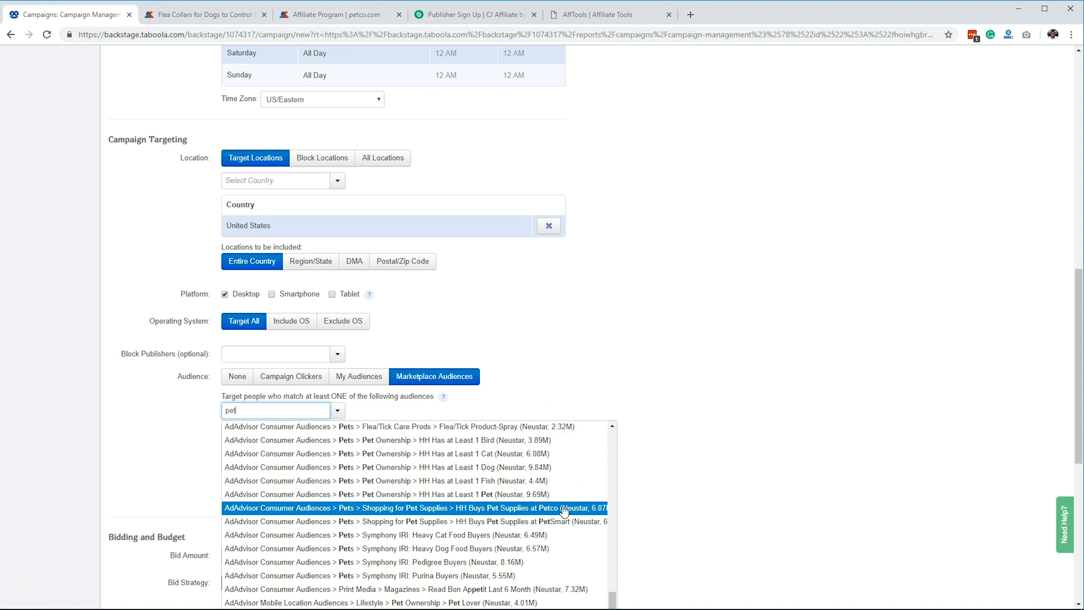
click(588, 509)
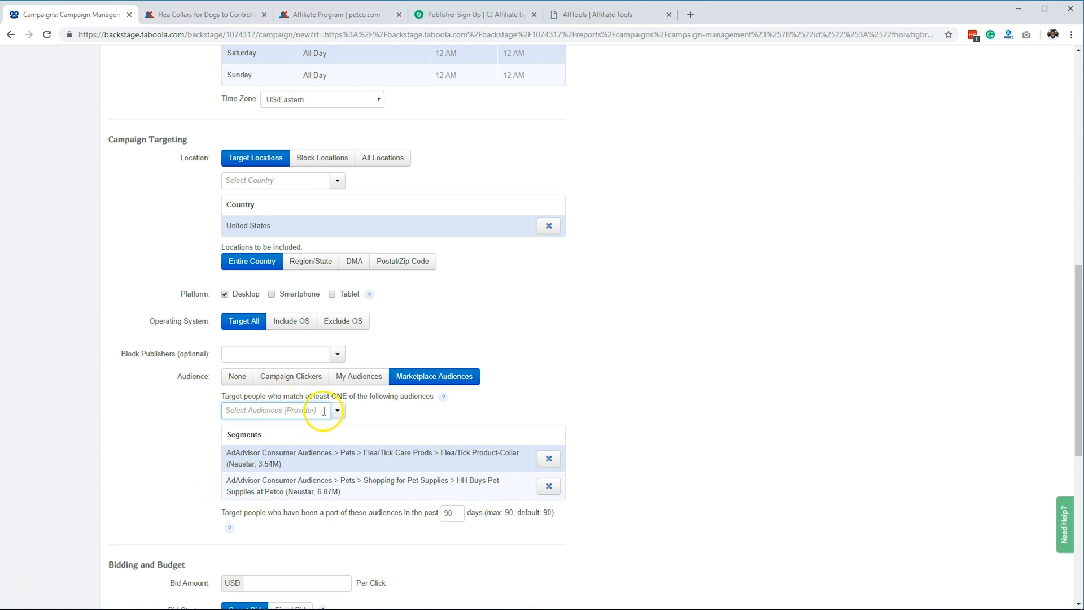
Check the Petco flea collar page and search the marketplace audiences for "dog", leaving the search without adding a segment.
click(334, 413)
click(295, 411)
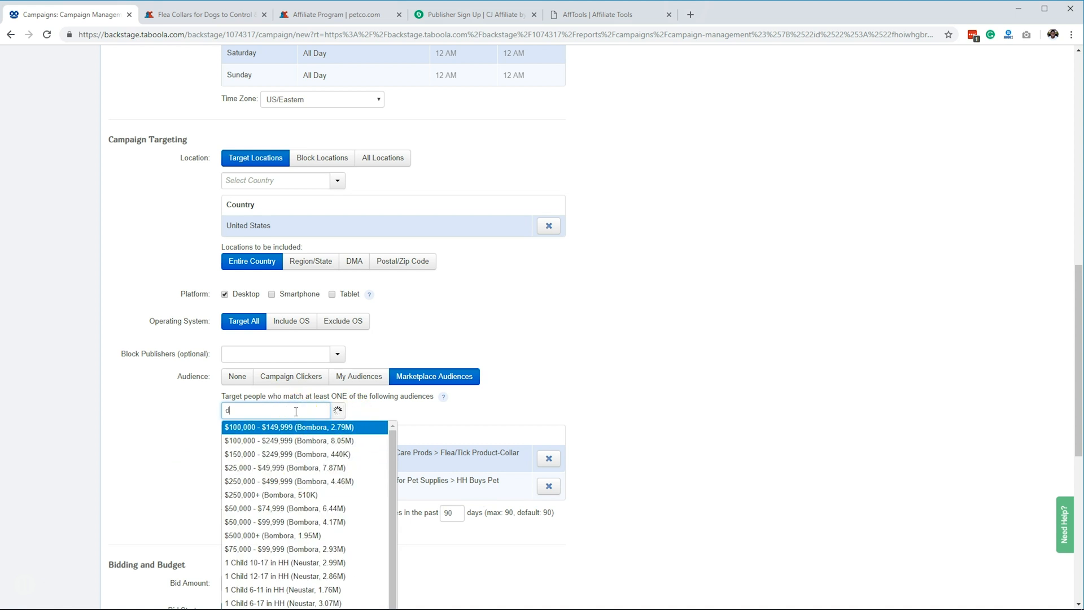
click(375, 414)
drag(261, 411, 200, 413)
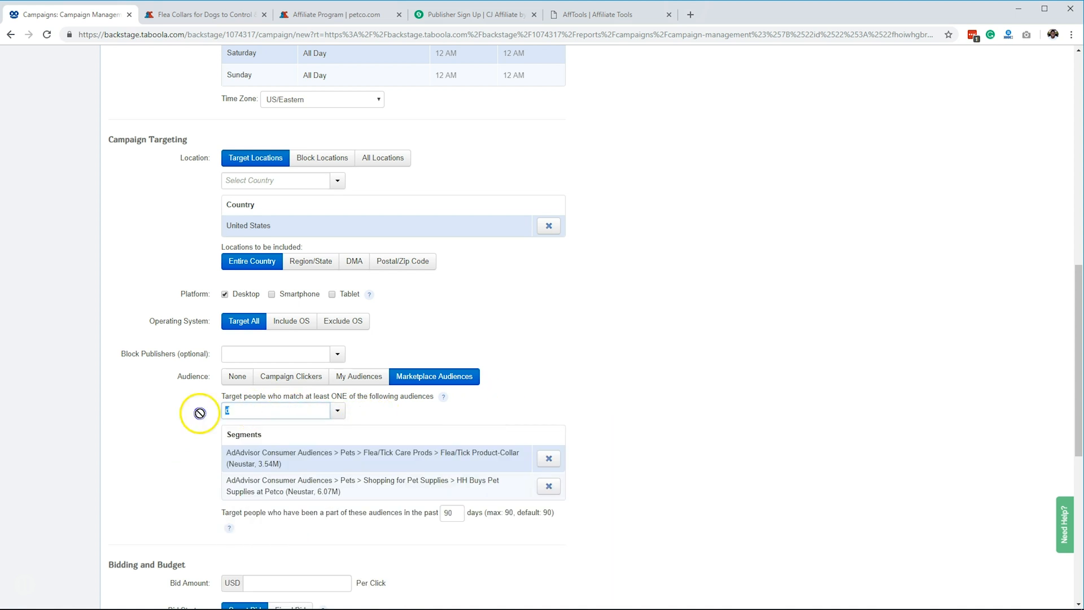
key(BackSpace)
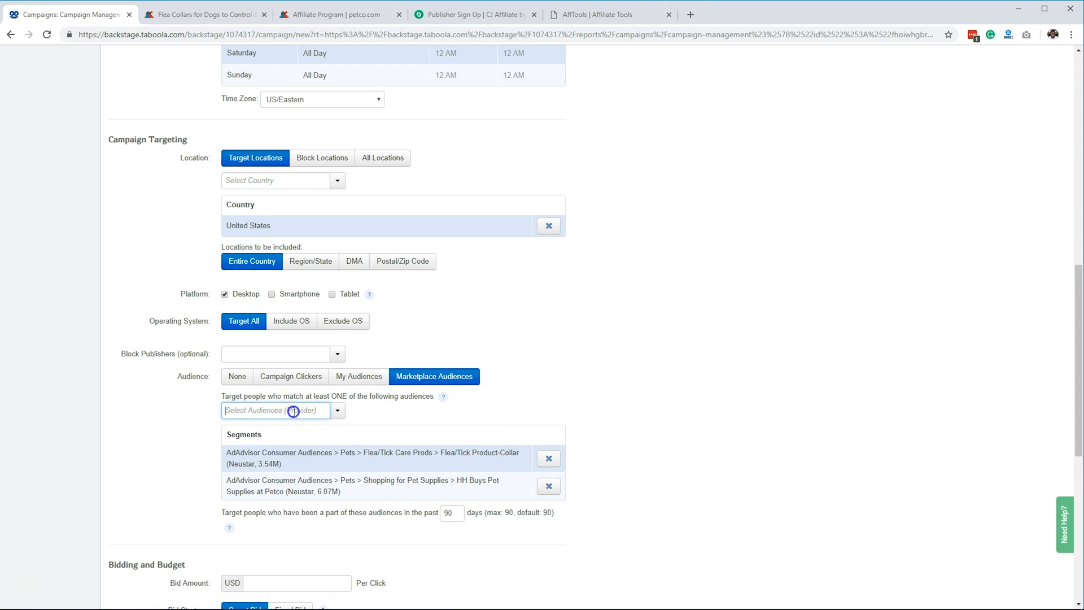
click(161, 12)
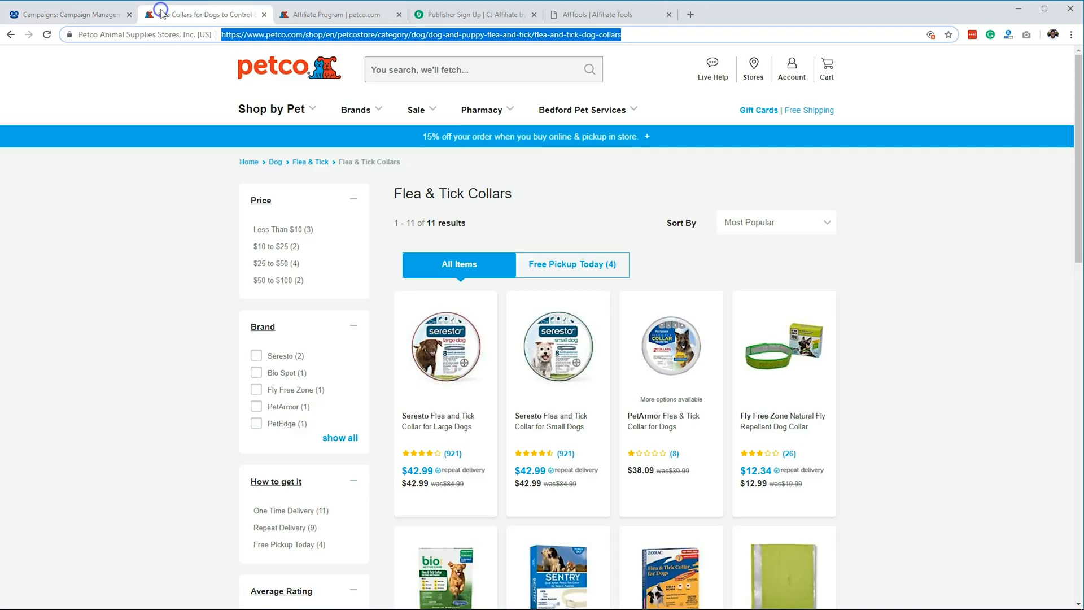
click(80, 12)
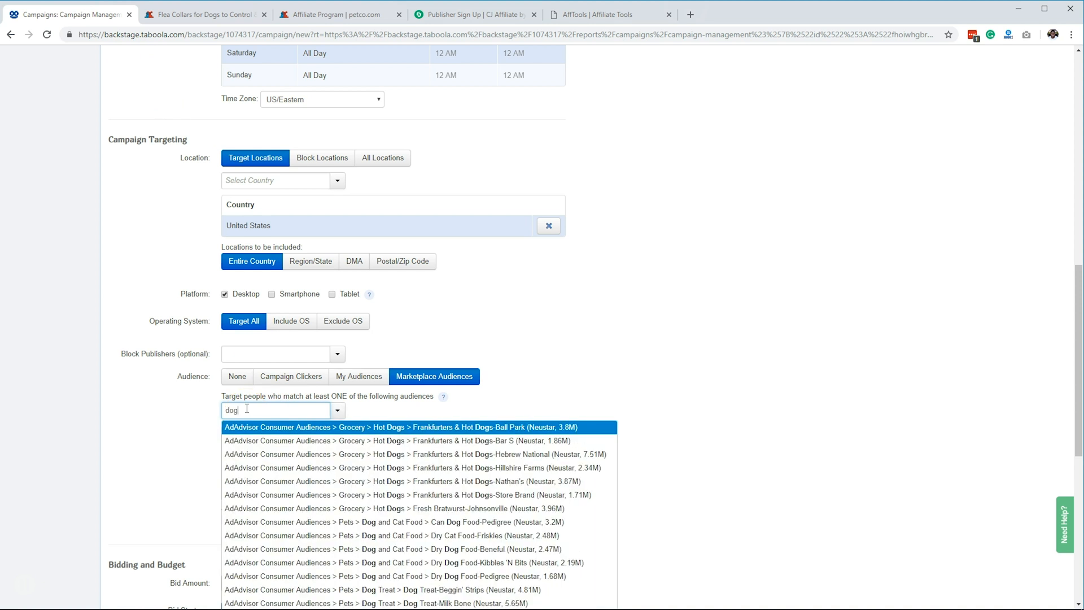
key(BackSpace)
drag(218, 477, 225, 479)
click(446, 453)
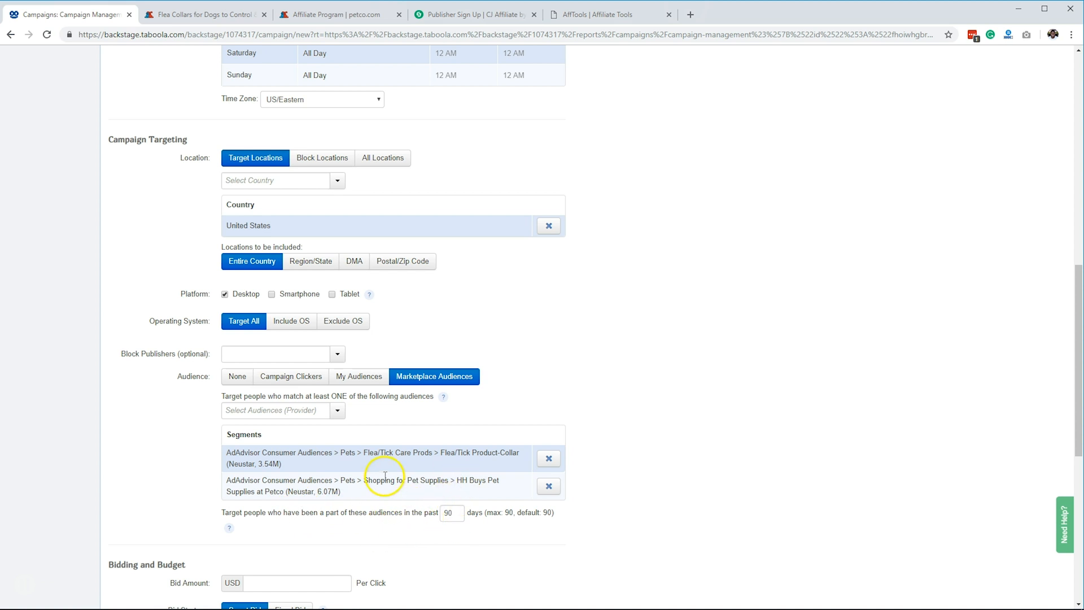
Set the bid amount to .15 USD per click, approve it, and use Smart Bid with the Conversions objective.
scroll(395, 446, down, 1)
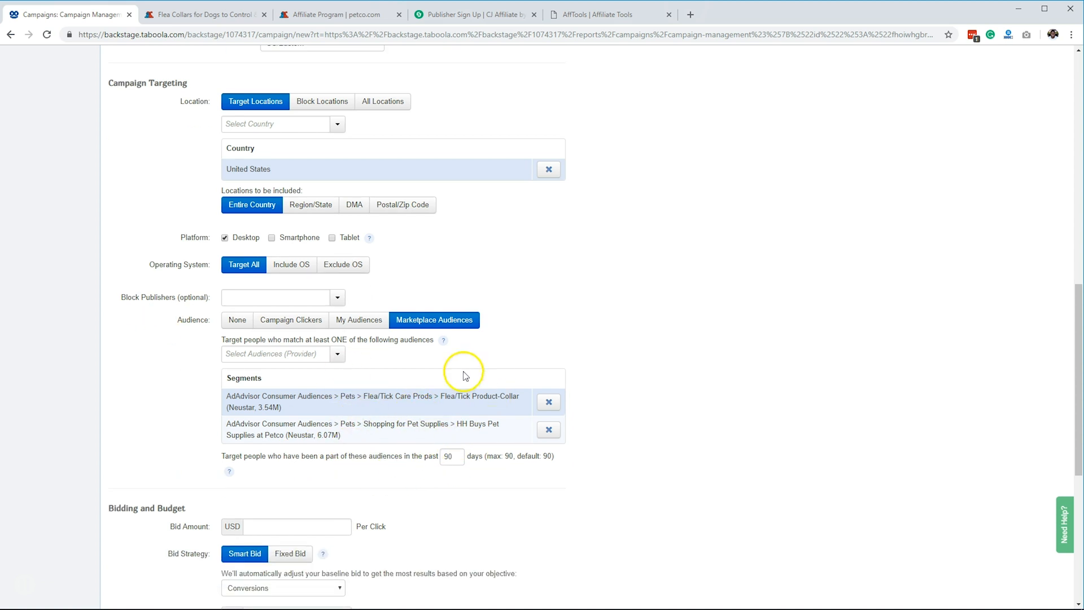
scroll(338, 446, down, 2)
scroll(328, 436, down, 1)
click(294, 356)
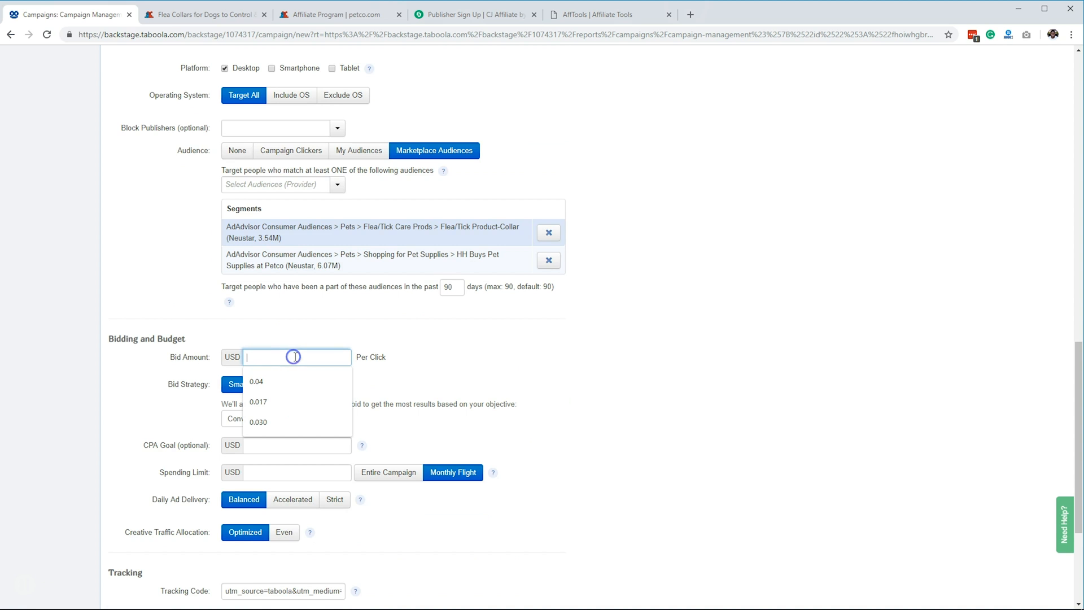
text(25)
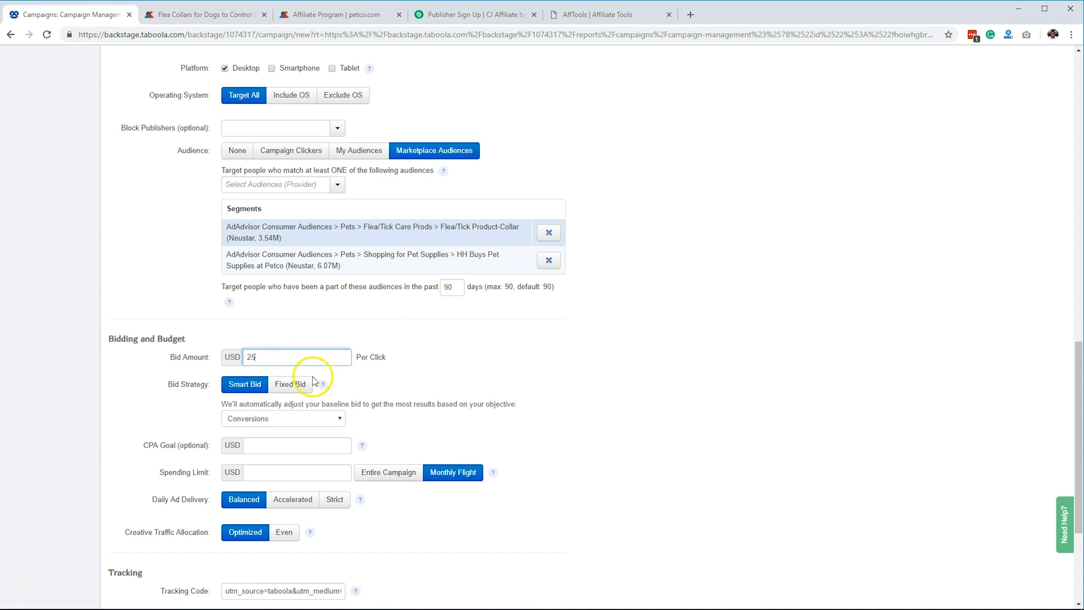
click(412, 374)
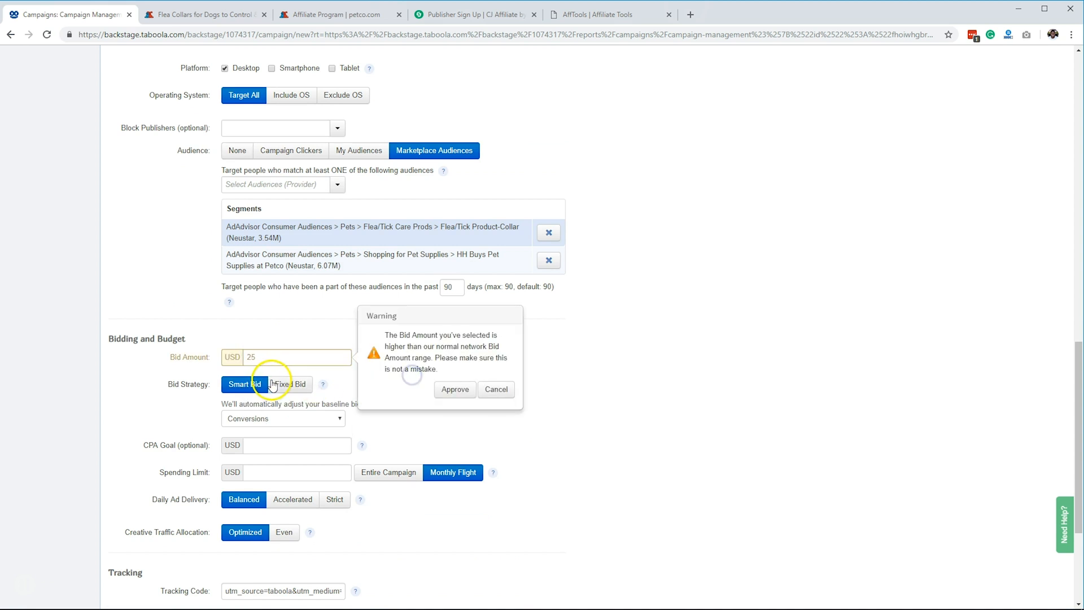
click(269, 360)
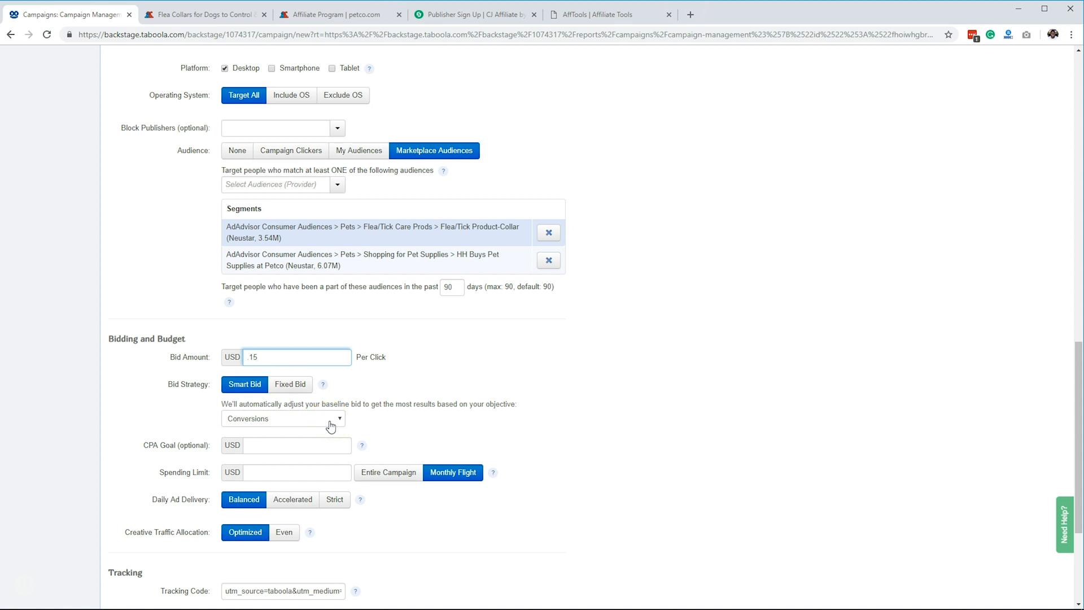
click(305, 416)
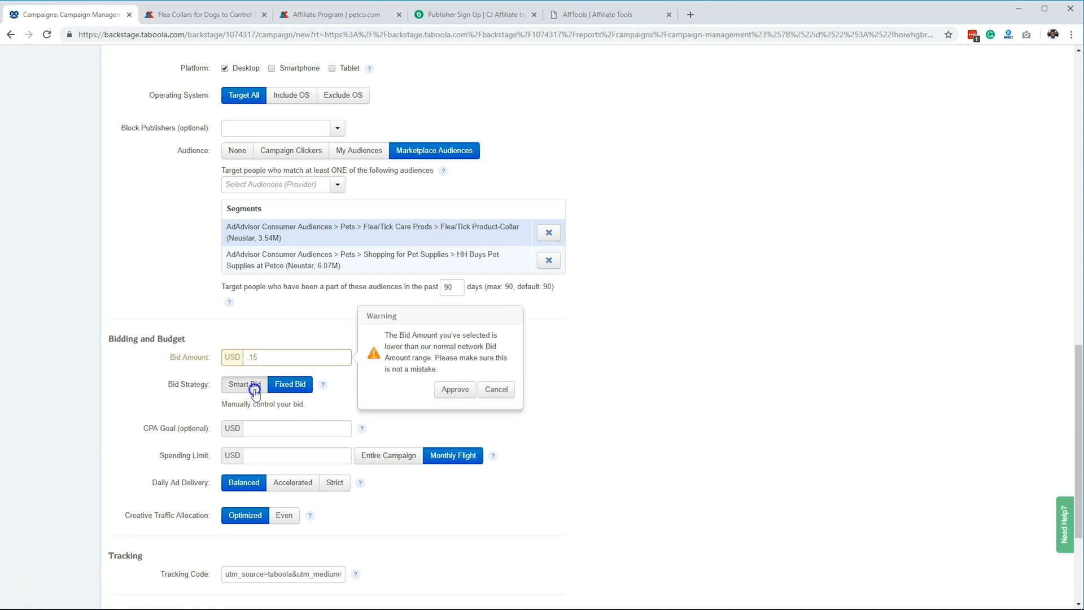
click(446, 392)
click(302, 445)
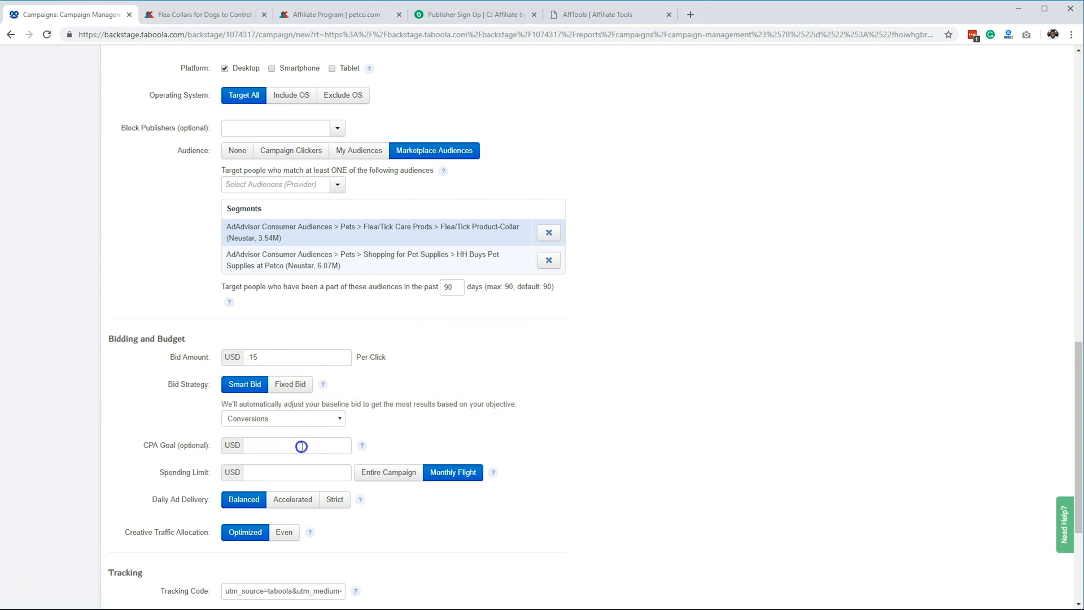
click(387, 427)
Set the spending limit to 1000 USD for the entire campaign and the daily ad delivery to Strict.
scroll(237, 433, down, 2)
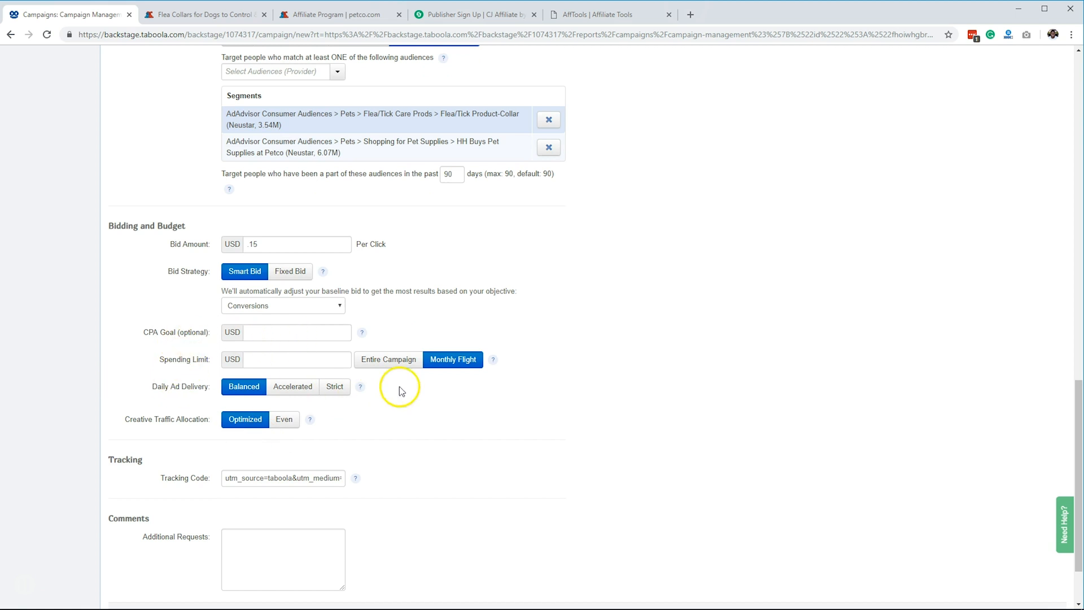
click(266, 368)
click(267, 363)
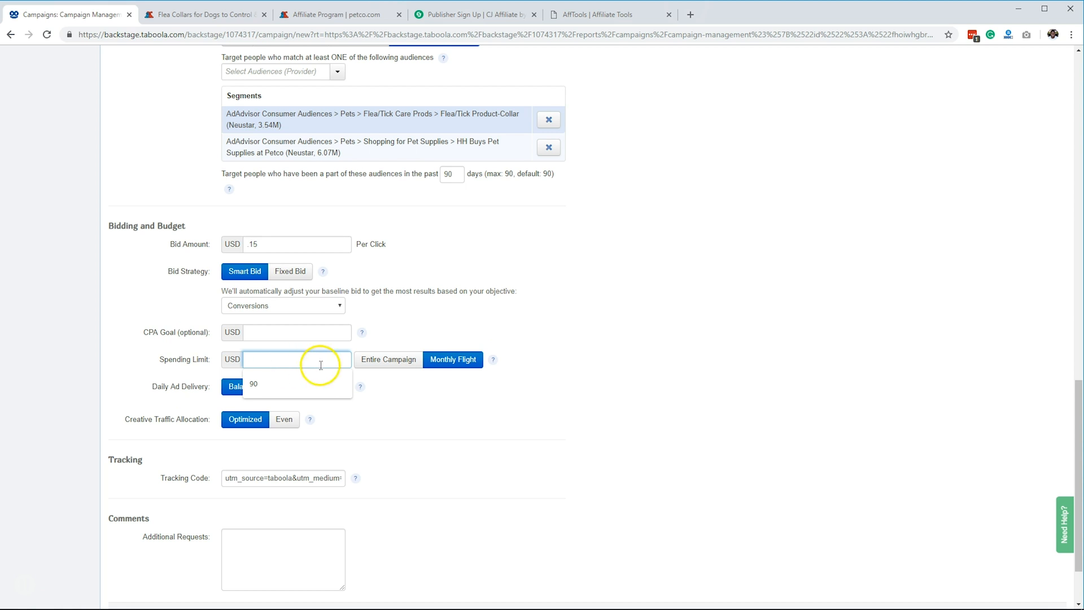
text(1)
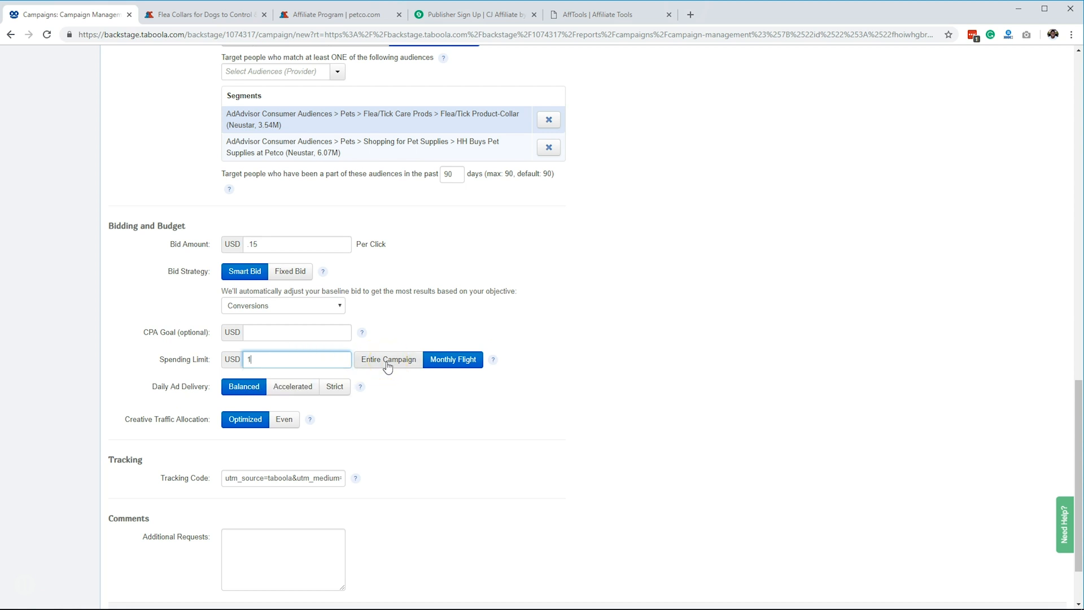
text(000)
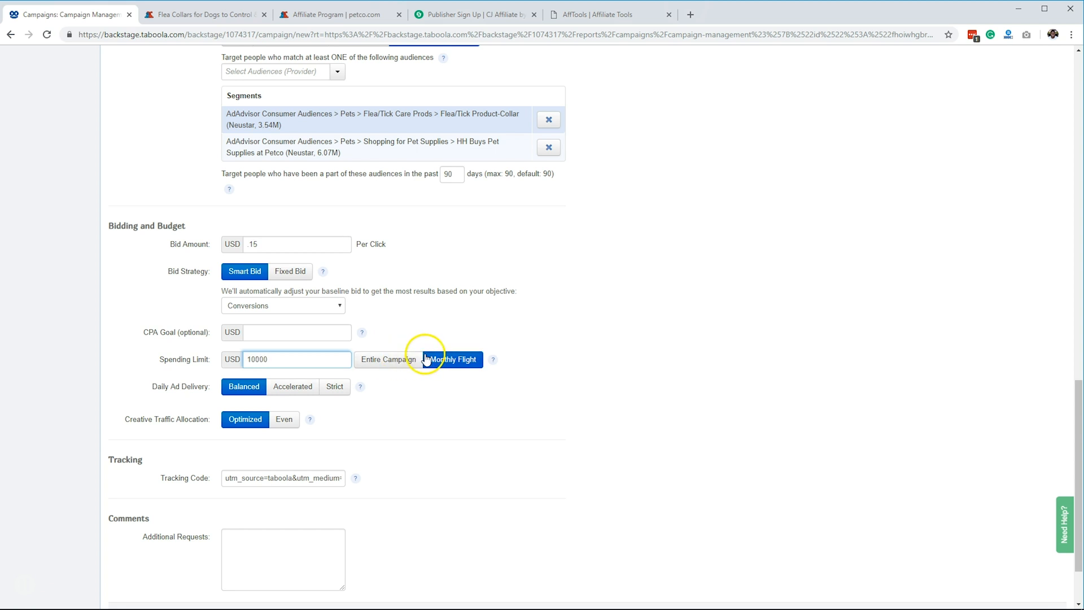
click(413, 361)
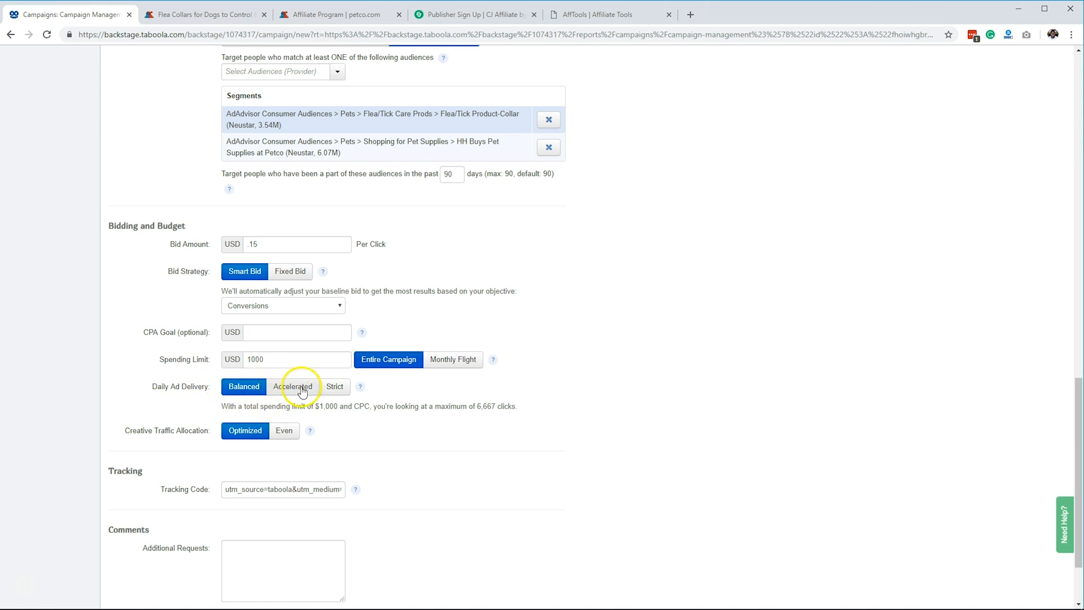
click(336, 390)
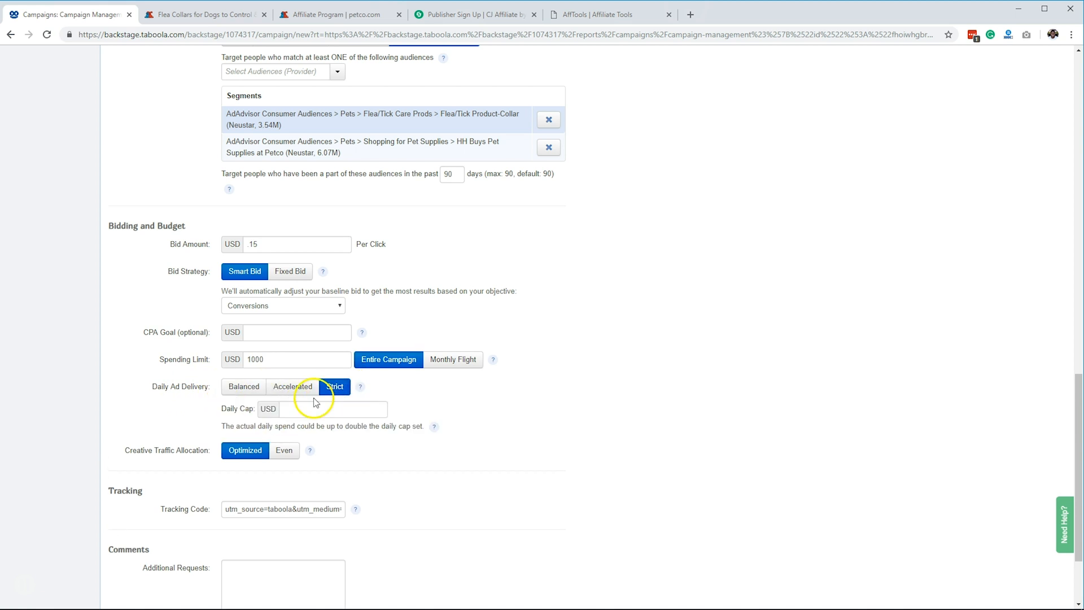
Set the daily cap to 25 USD for the Strict ad delivery.
click(297, 409)
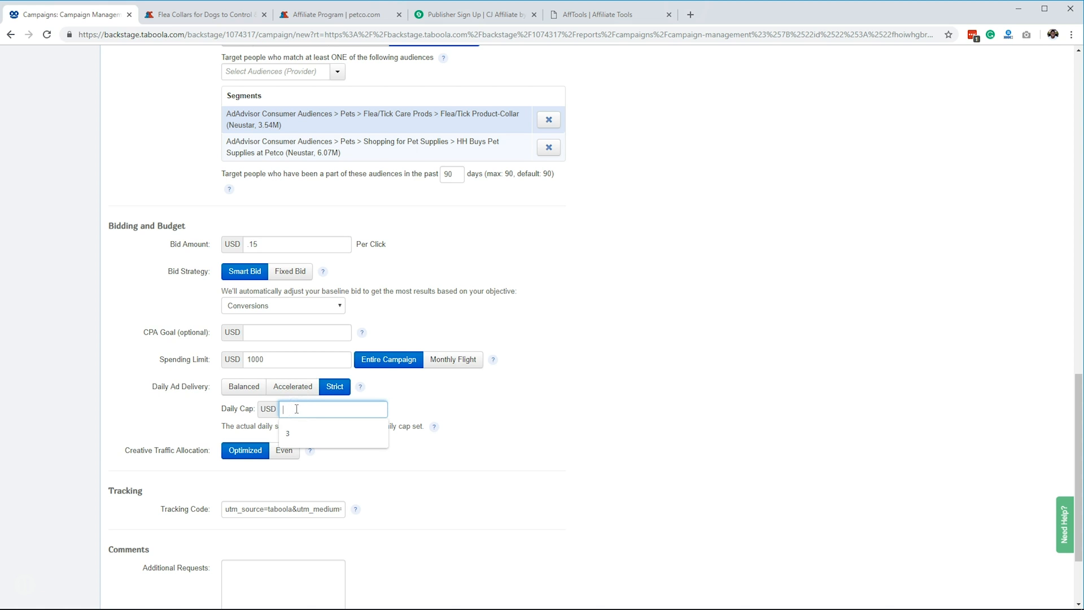
text(25)
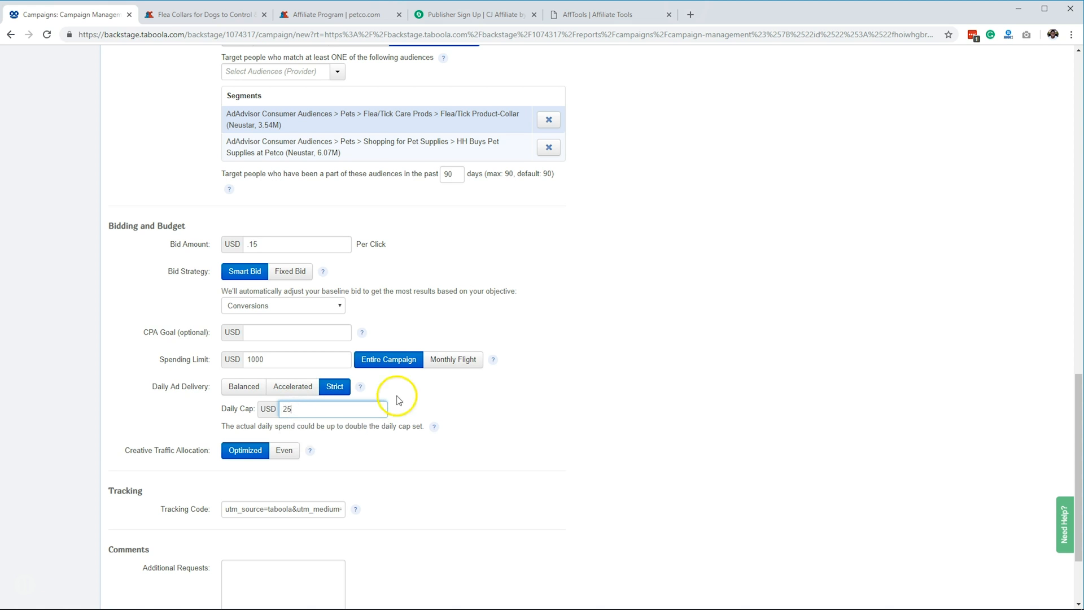
click(457, 392)
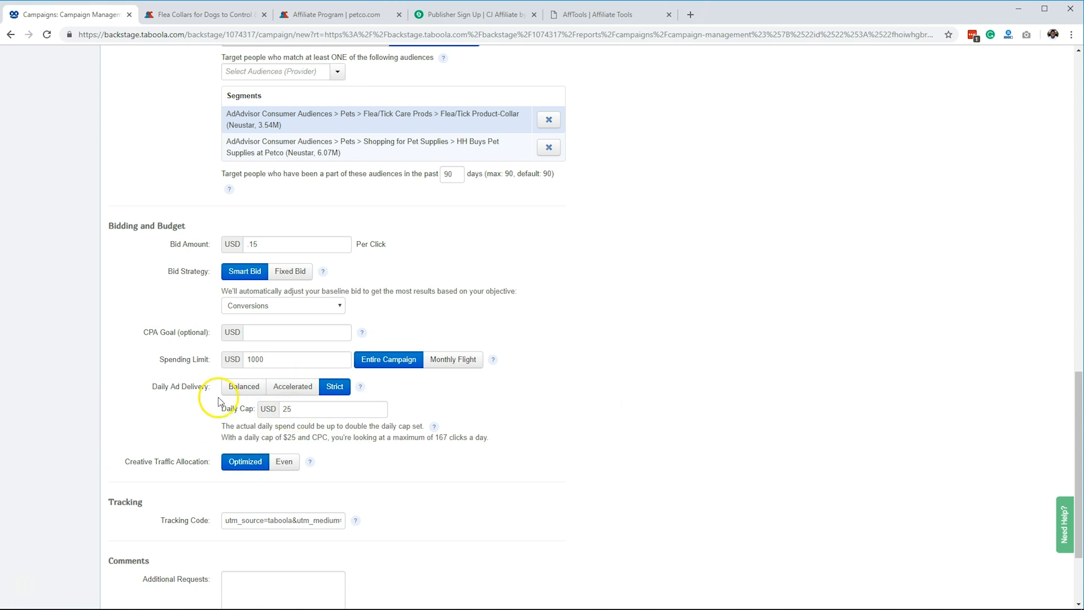
Switch the daily ad delivery to Balanced.
click(255, 382)
click(292, 413)
click(243, 387)
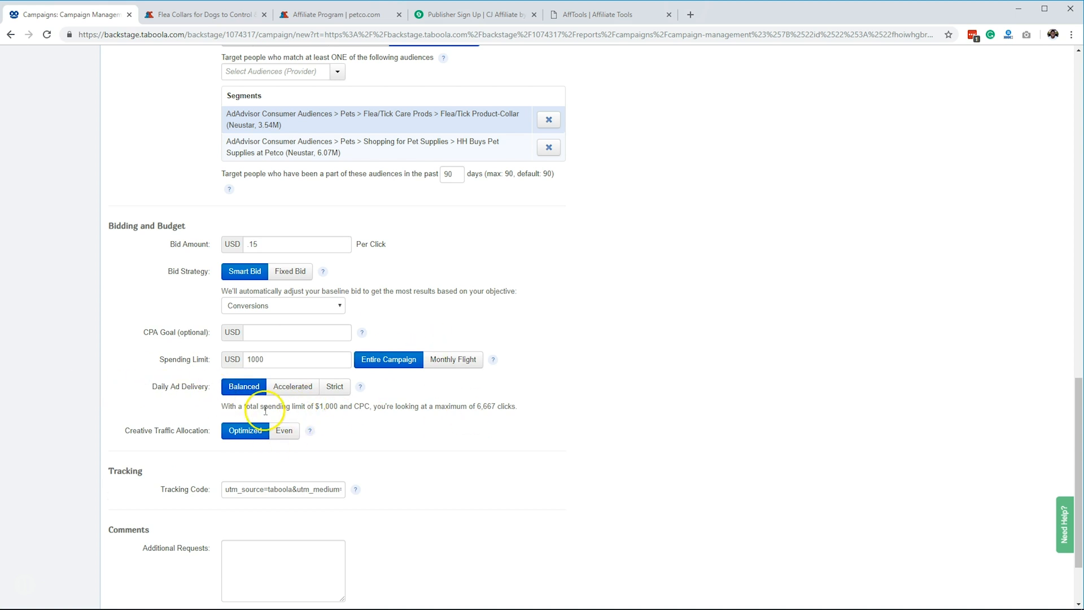
Copy the estimated maximum number of clicks and calculate 6,667 x3 with a Google search in a new browser tab.
drag(476, 406, 511, 407)
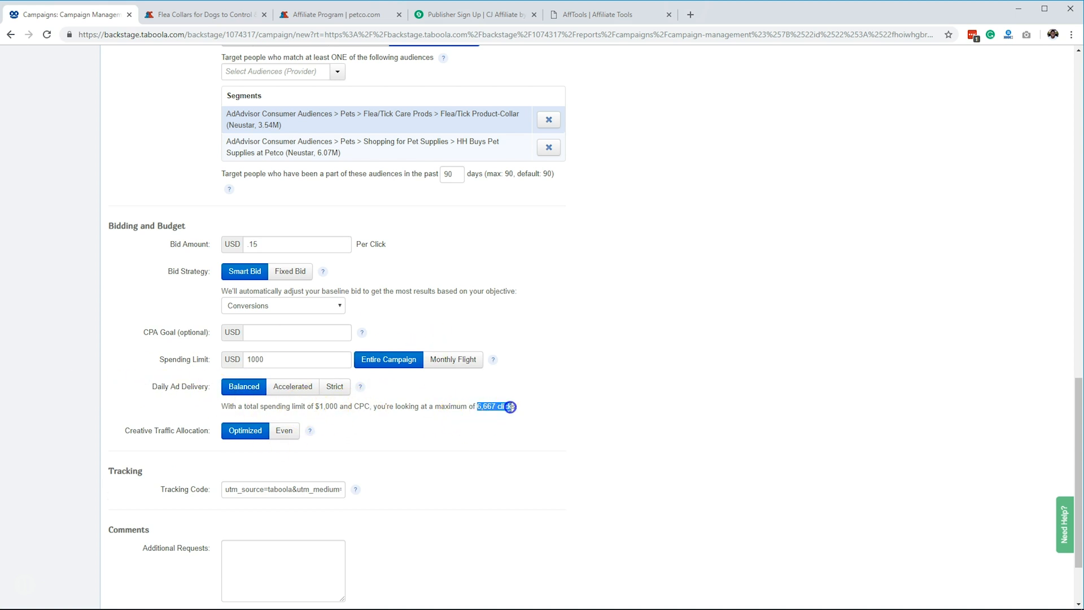
right_click(496, 407)
click(511, 416)
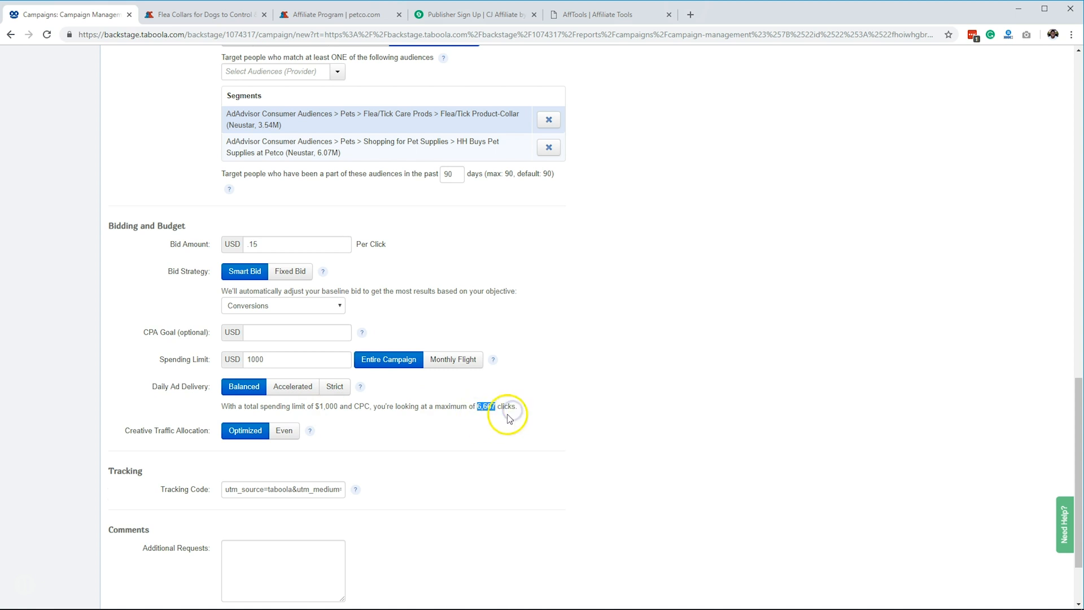
click(689, 15)
right_click(654, 37)
click(681, 117)
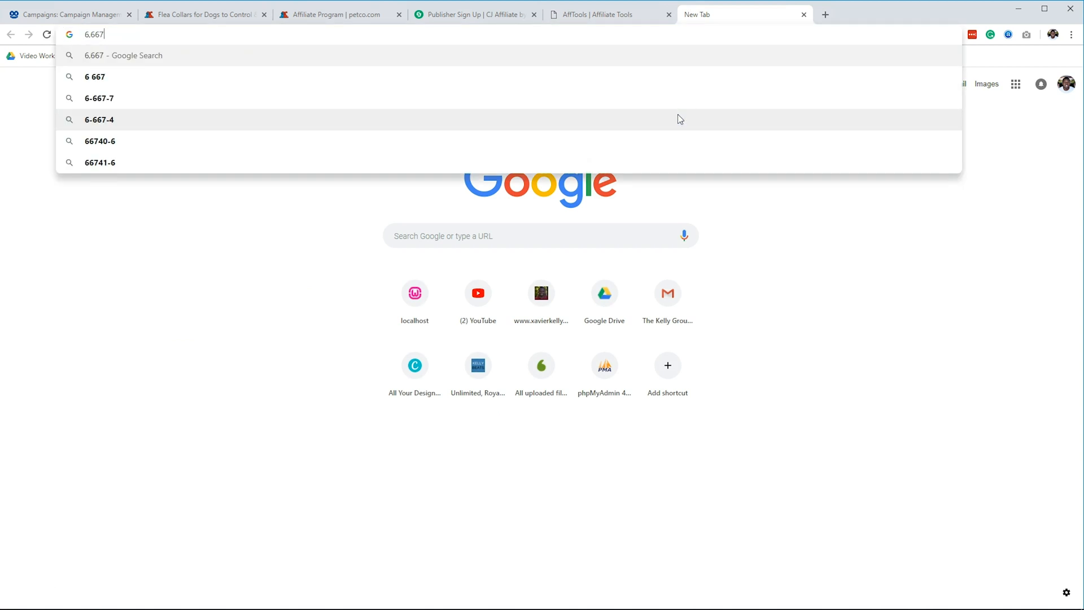
text(x)
key(BackSpace)
text(x)
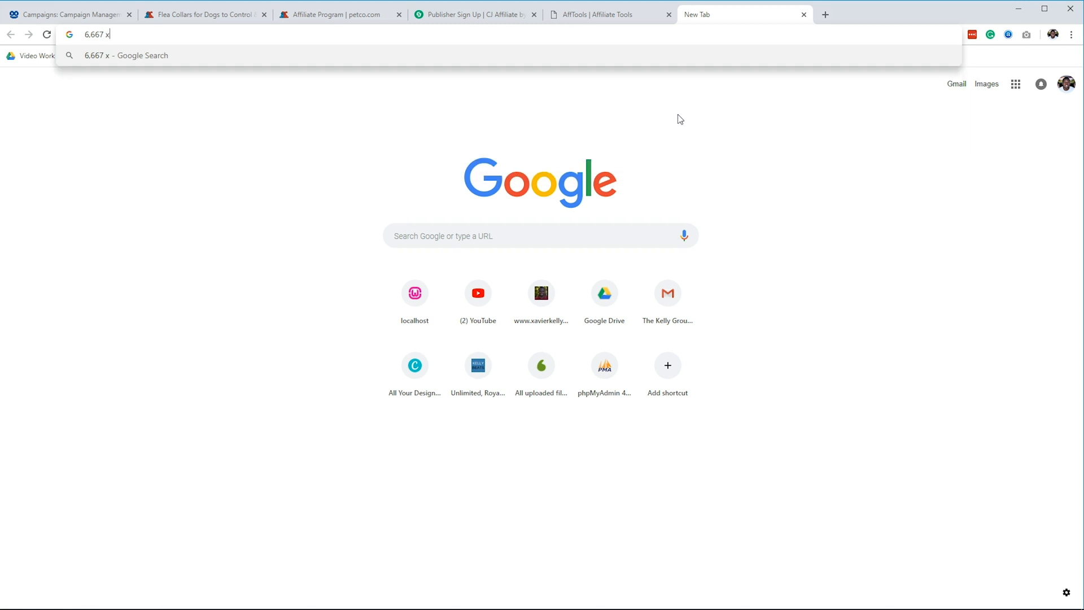
text(3)
key(Return)
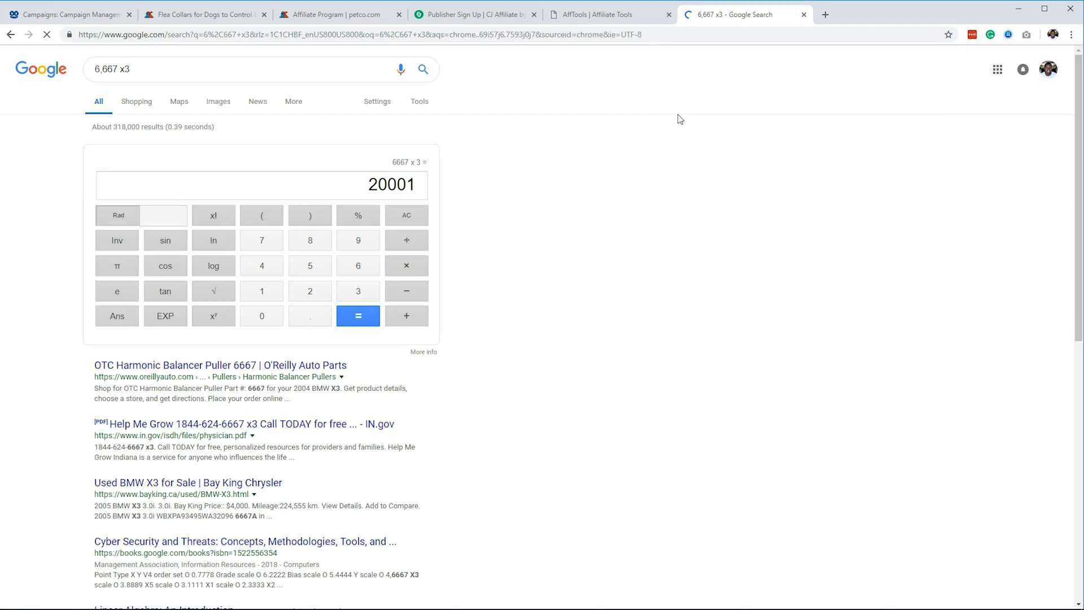
Recalculate the estimated conversions as 6,667 x.003 and highlight the whole number of the result.
click(125, 69)
text(00)
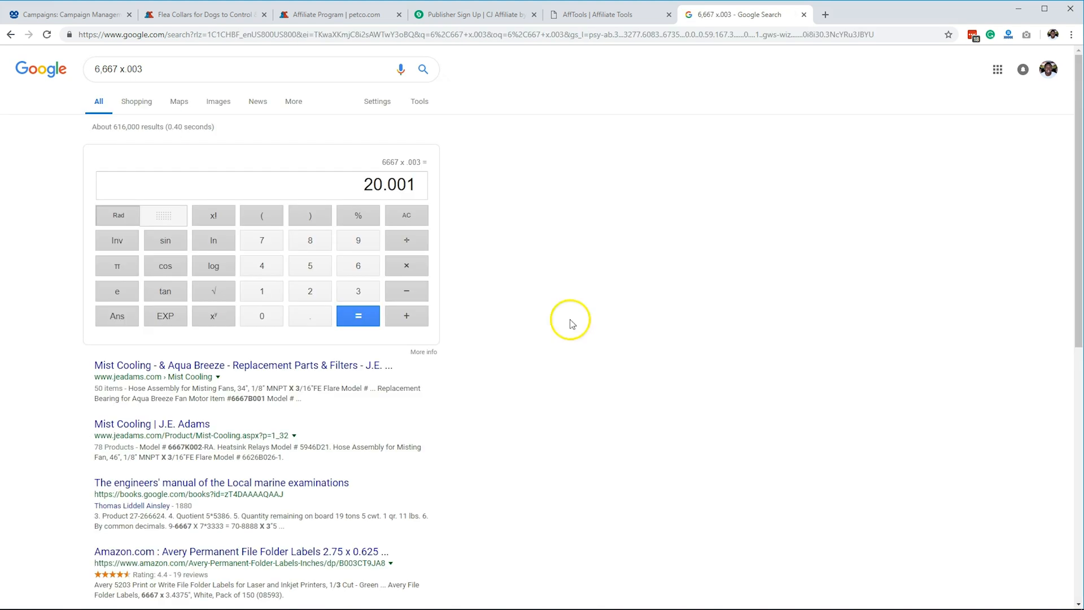
click(376, 184)
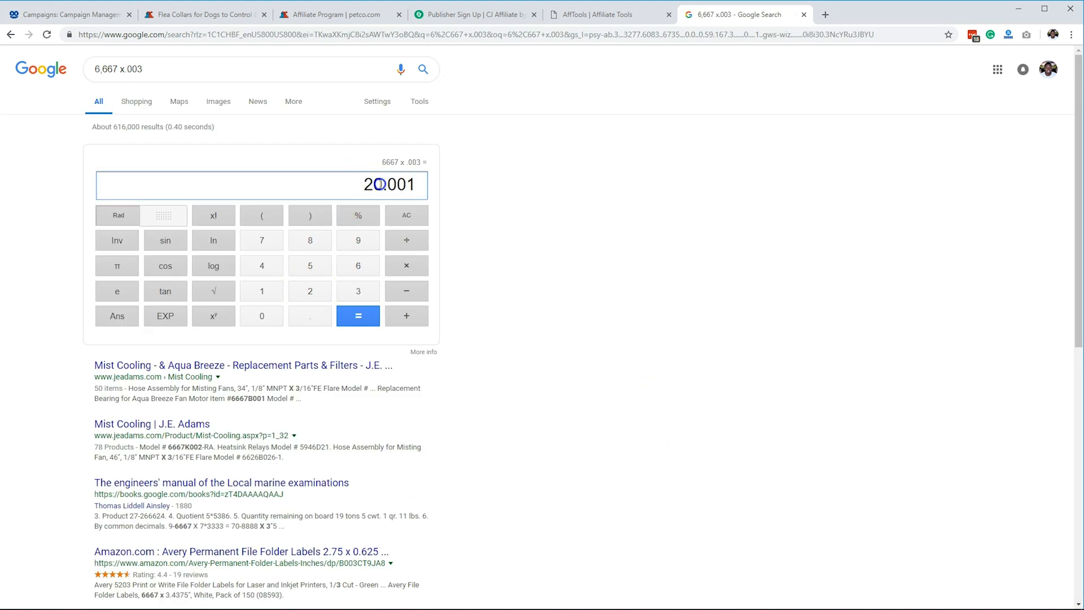
drag(365, 186, 378, 187)
Recalculate the estimated conversions as 6,667 x.03 and highlight the whole number of the result.
click(141, 68)
key(Return)
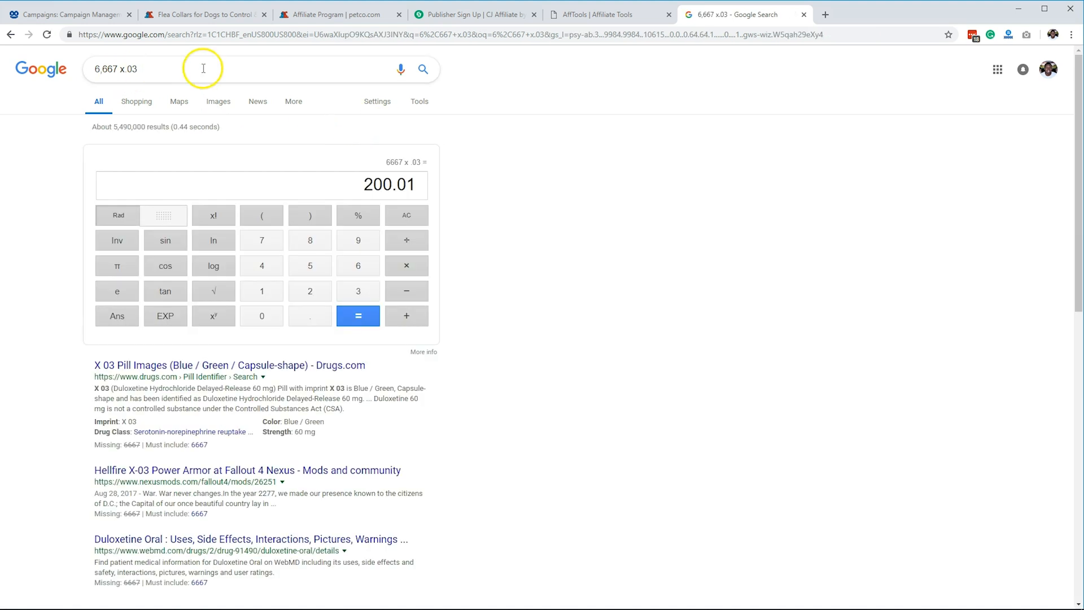
drag(362, 184, 402, 186)
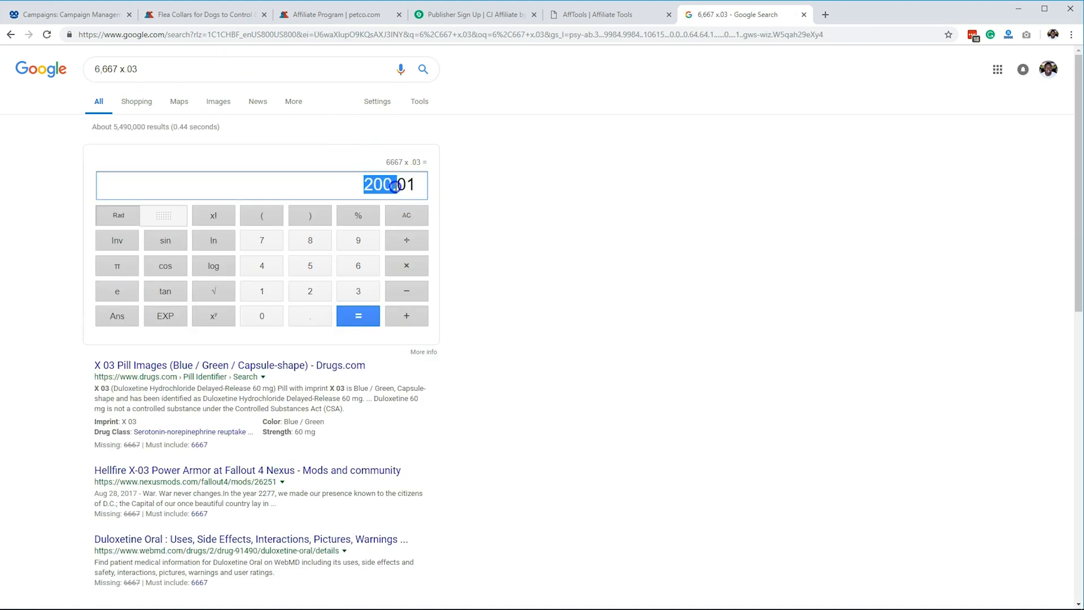
right_click(394, 185)
click(411, 192)
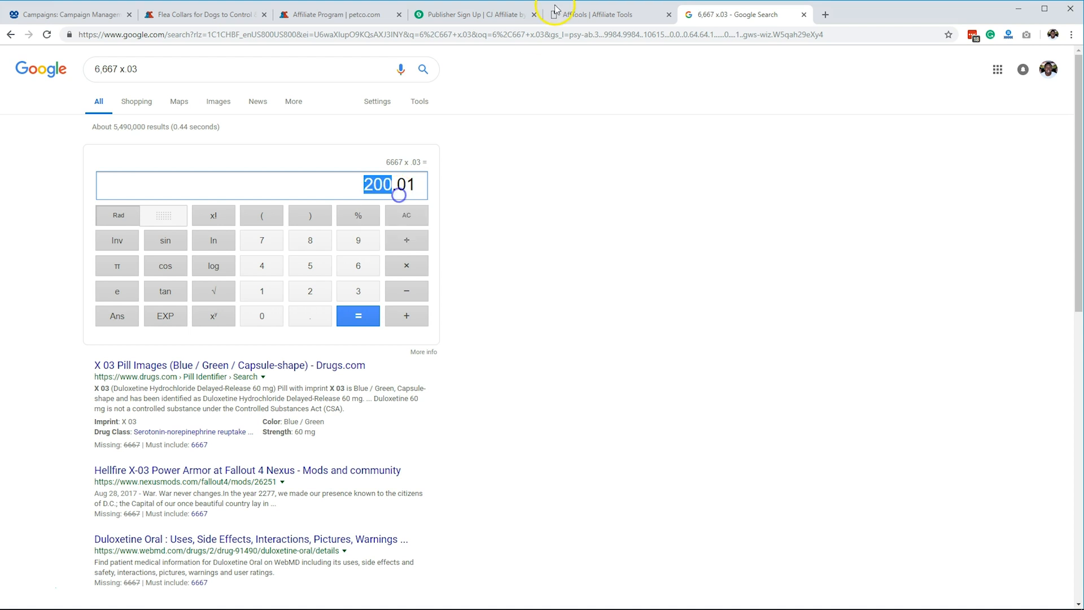
Check the Petco flea collar page and recalculate the estimated conversions as 6,667 x.05 in the Google search.
click(231, 16)
scroll(520, 378, down, 3)
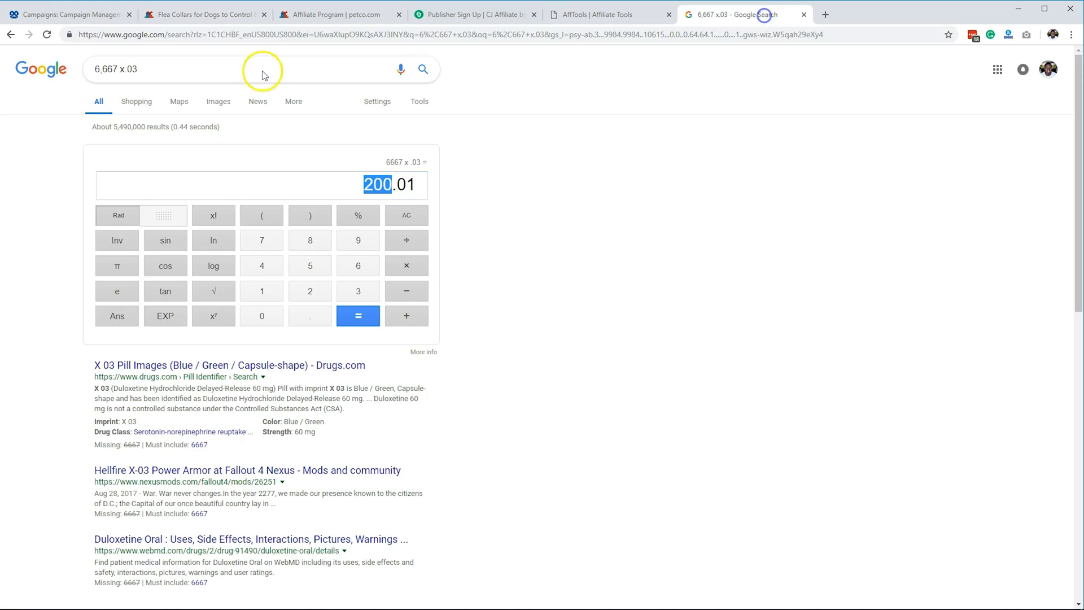
click(754, 16)
drag(149, 72, 75, 78)
click(145, 69)
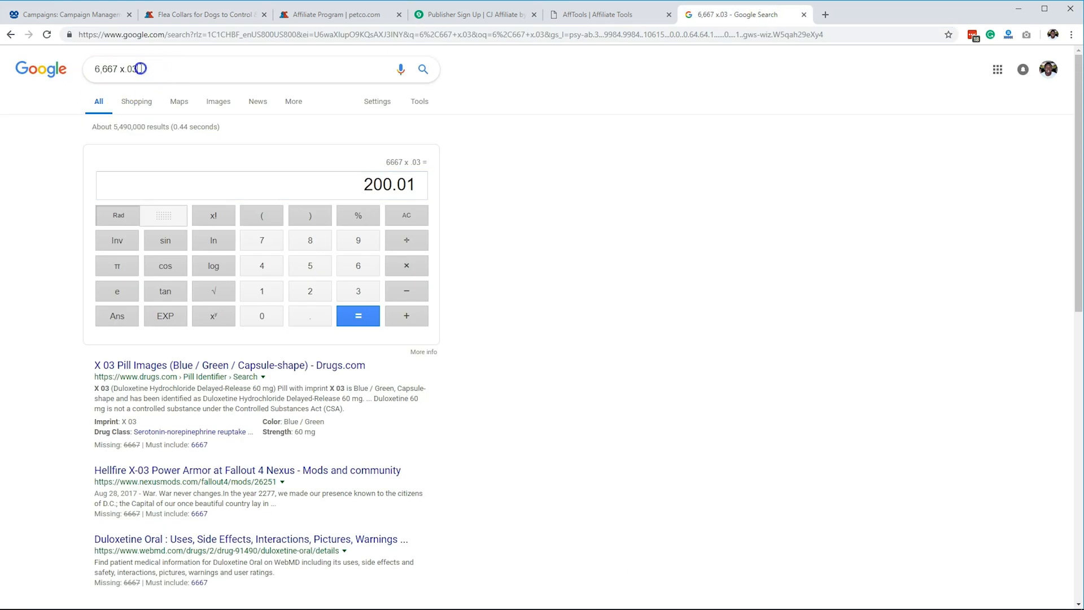
double_click(129, 68)
text(05)
key(Return)
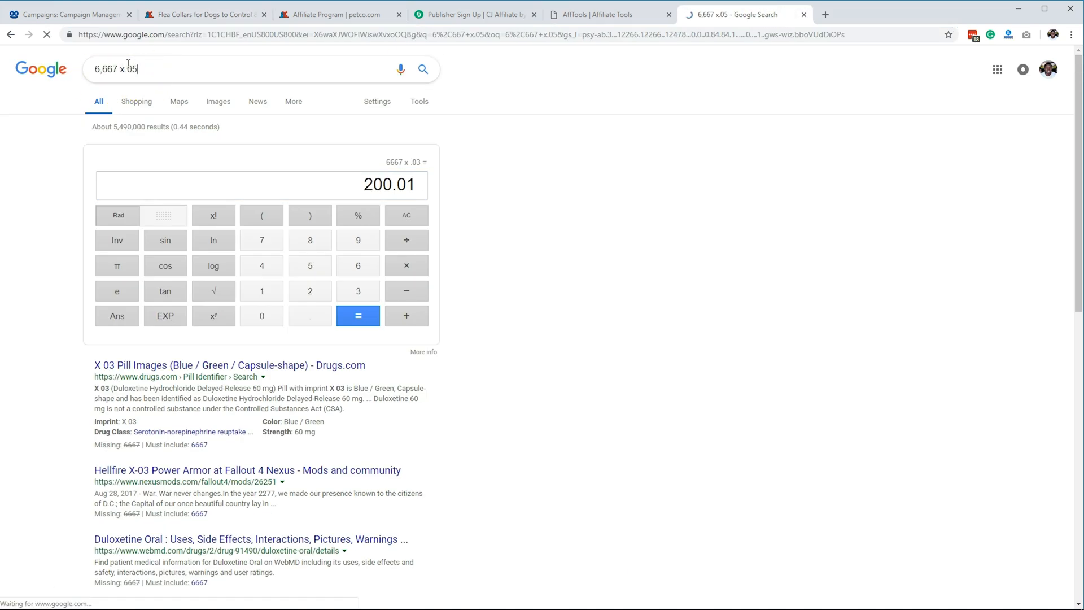
click(368, 183)
drag(392, 187, 365, 185)
click(608, 199)
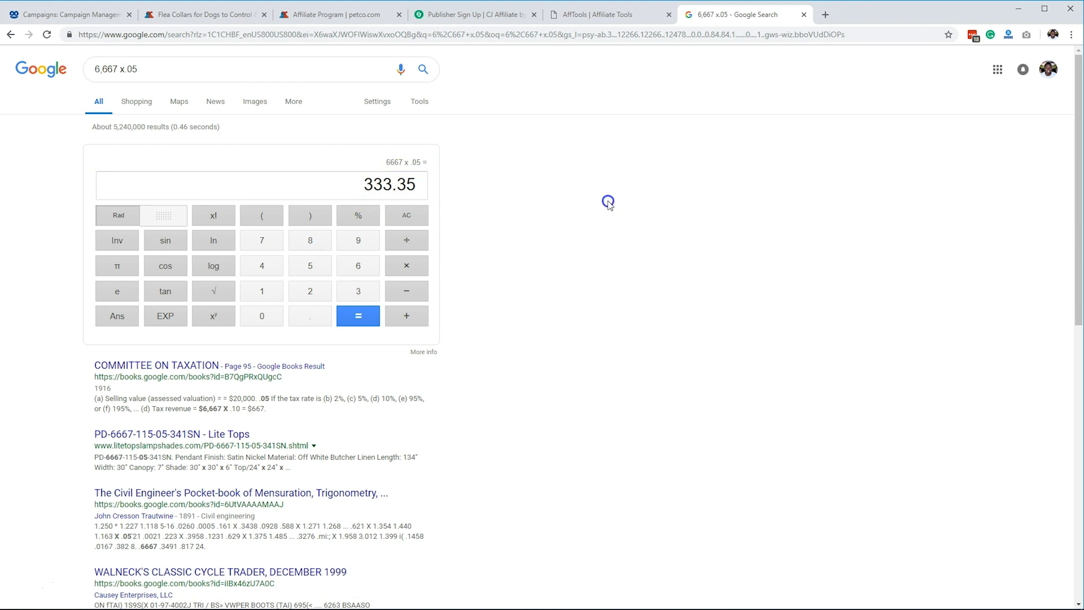
Multiply the estimated conversions by 40 and the result by .1 in the Google calculator.
click(422, 273)
click(262, 264)
click(276, 320)
click(345, 316)
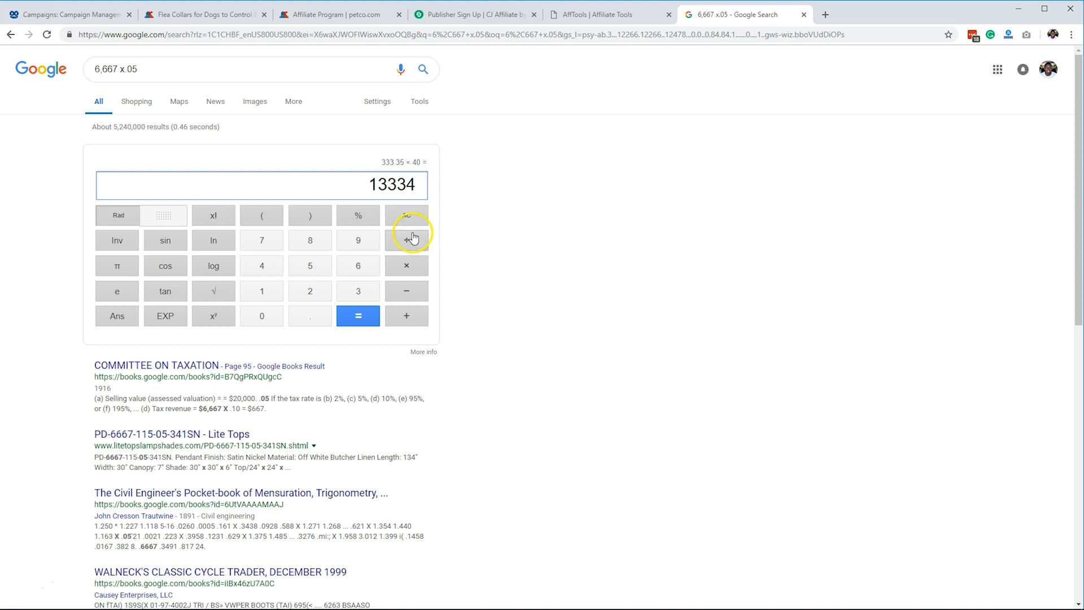
click(412, 258)
click(307, 318)
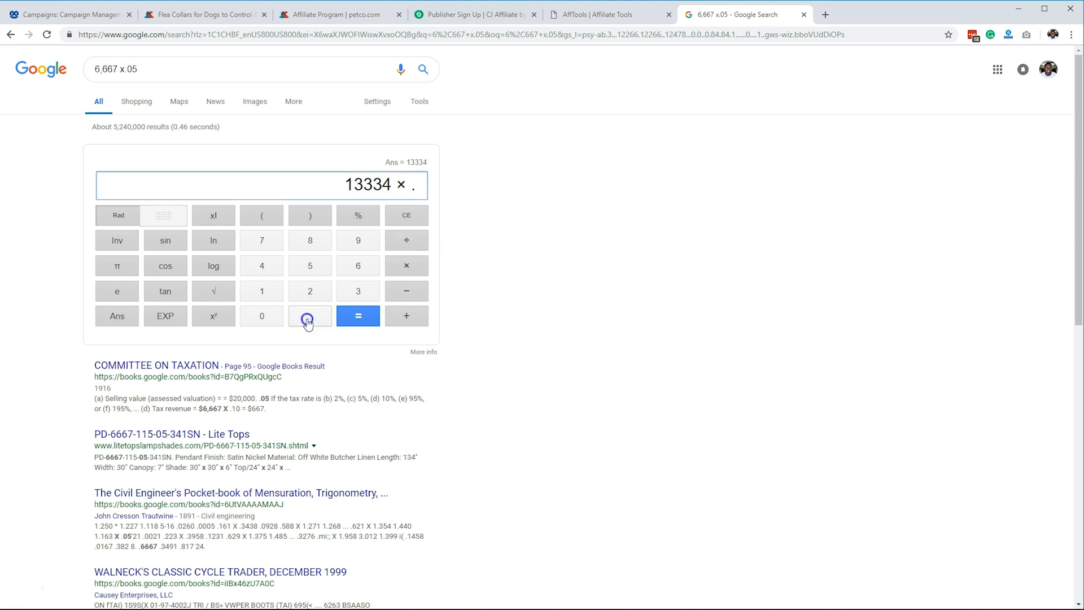
click(268, 296)
click(368, 318)
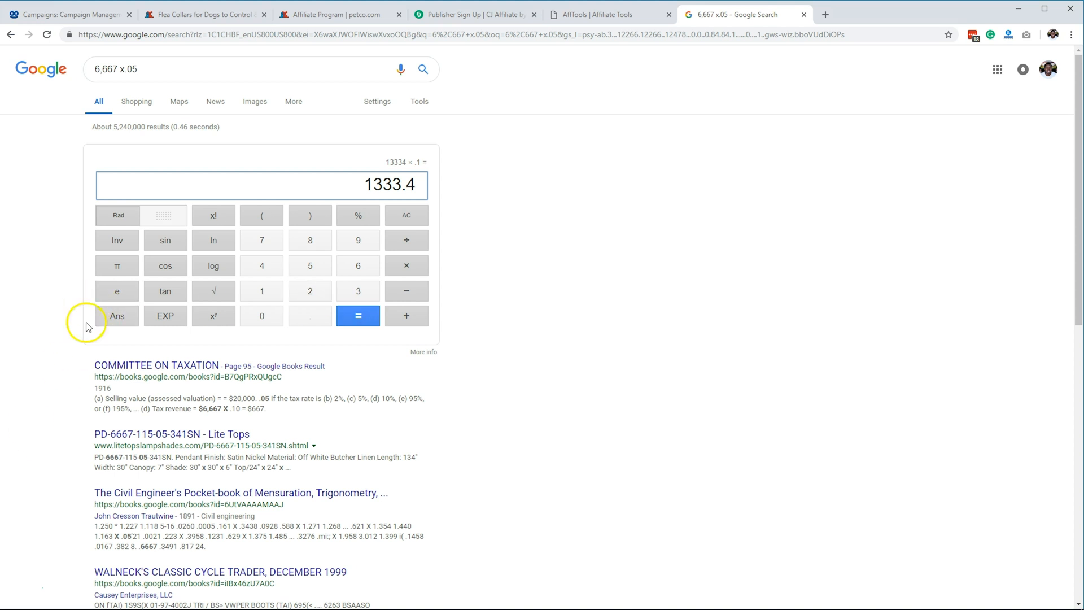
Return to the Taboola campaign form and search the marketplace audiences for "anti", leaving the search without adding a segment.
click(70, 14)
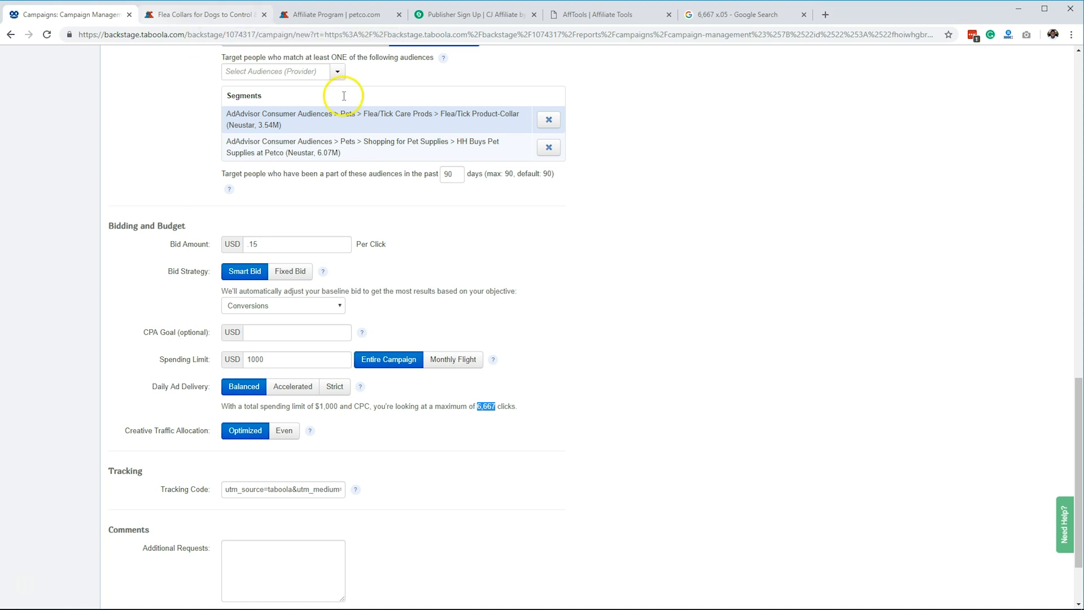
click(296, 73)
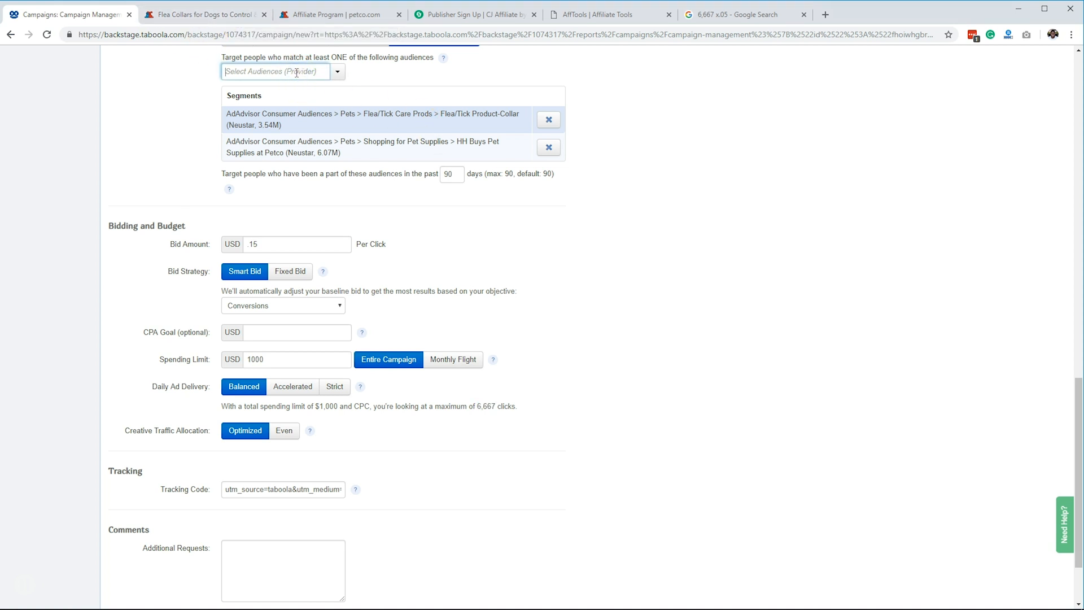
text(anti)
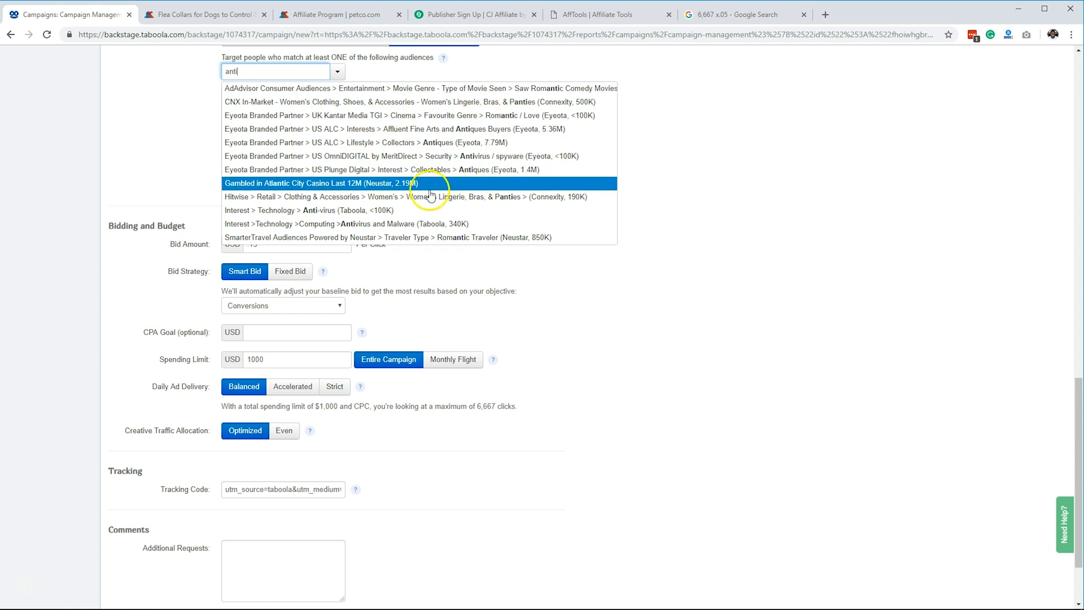
click(321, 226)
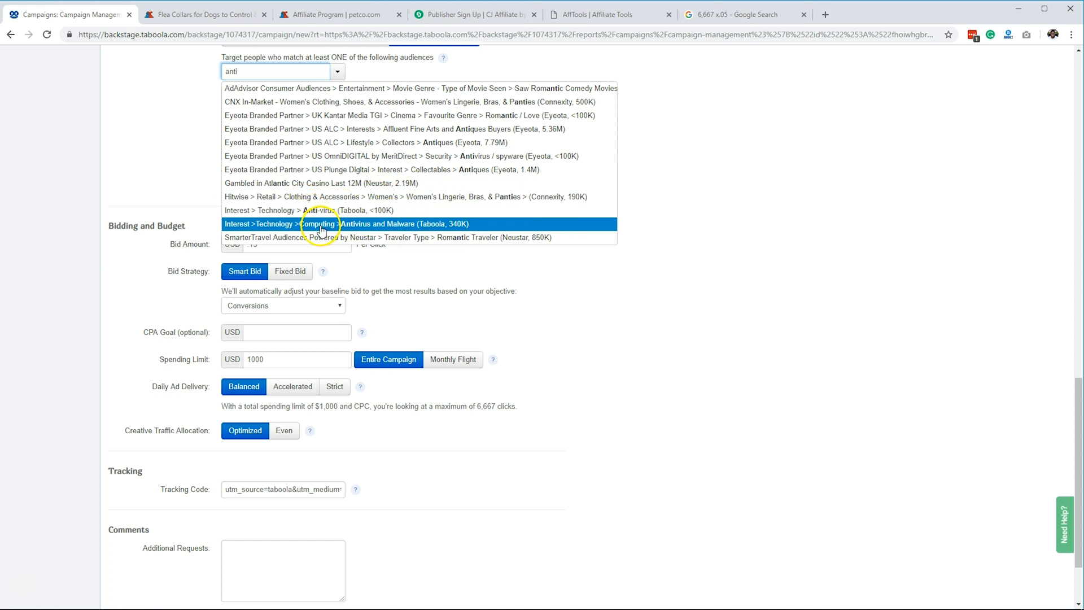
click(806, 204)
Examine the source and medium parameters in the campaign's tracking code and the empty additional requests field.
scroll(271, 350, down, 3)
scroll(262, 439, up, 1)
scroll(263, 442, down, 1)
click(244, 394)
mouse_move(240, 394)
mouse_down()
mouse_move(384, 405)
mouse_move(220, 402)
mouse_up()
click(269, 396)
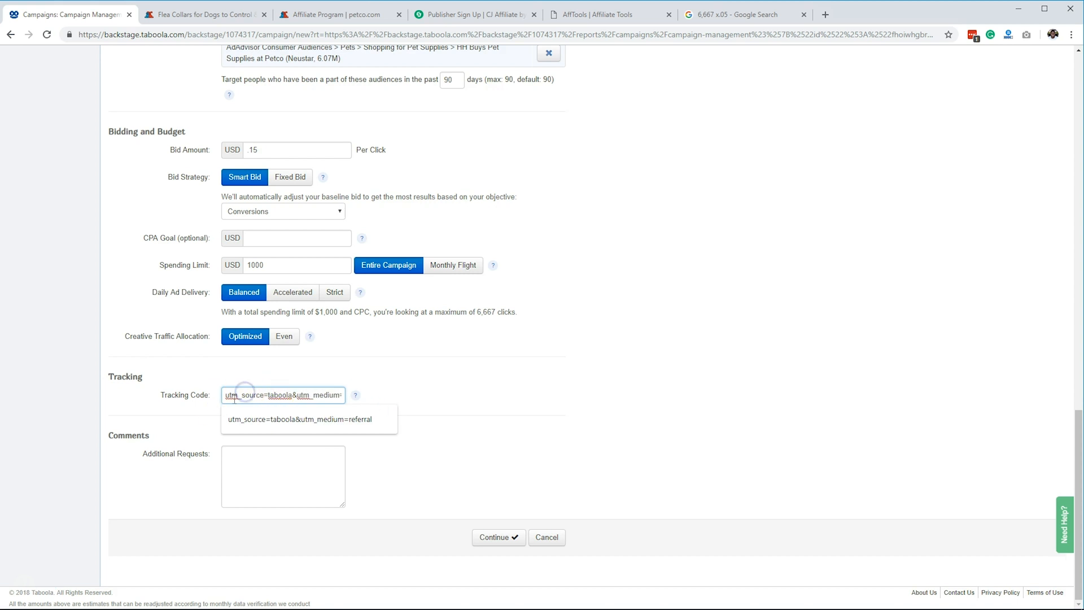
double_click(278, 394)
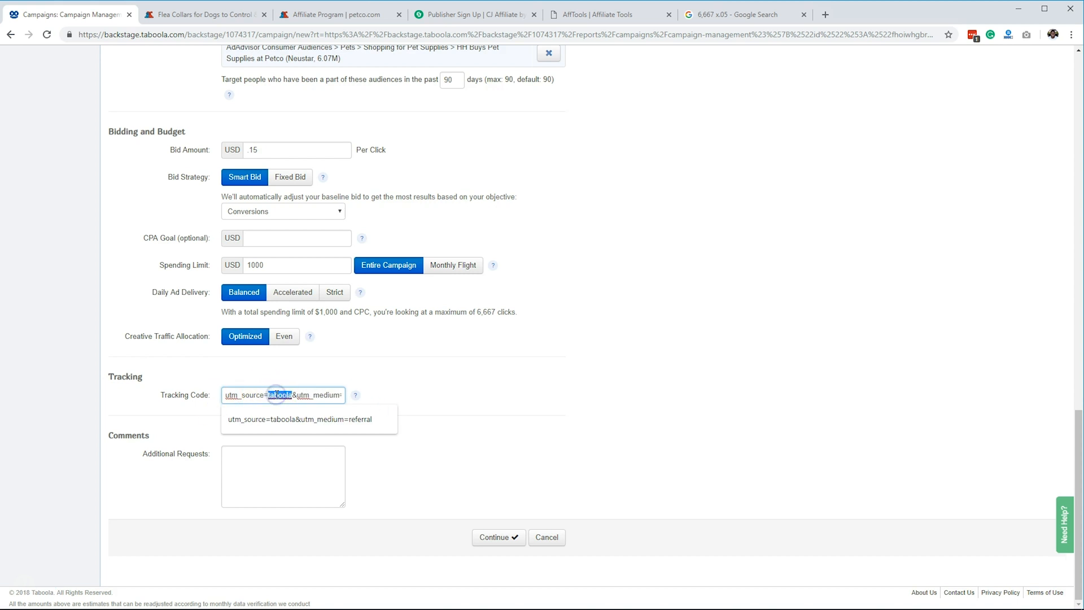
double_click(329, 395)
click(339, 396)
click(294, 457)
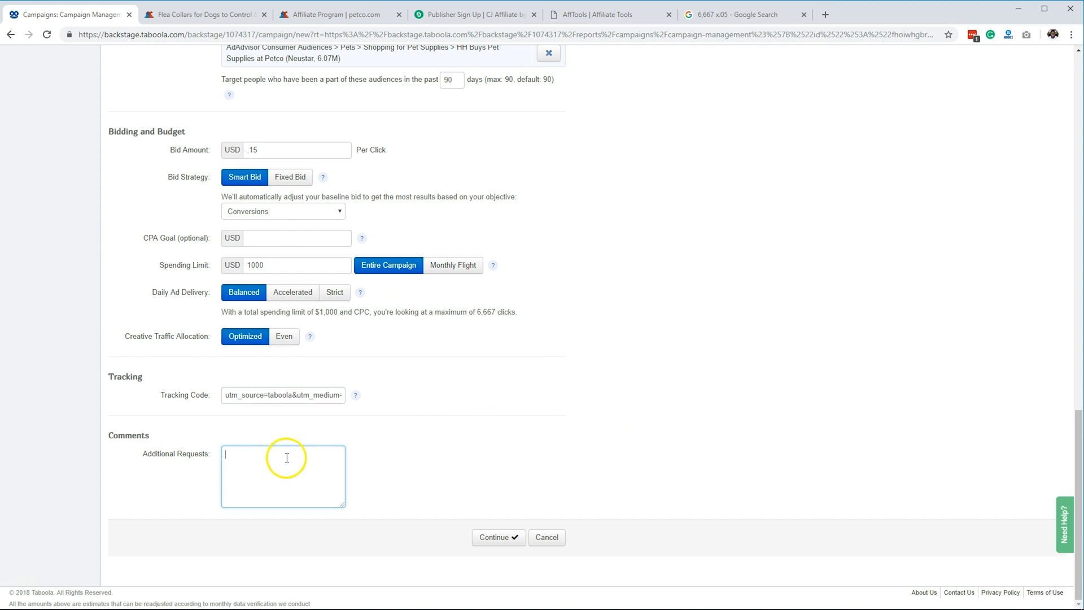
Review the campaign properties, continue to the confirmation page and submit the campaign.
scroll(291, 446, up, 6)
scroll(284, 456, up, 12)
scroll(380, 382, down, 5)
scroll(404, 403, down, 15)
click(505, 537)
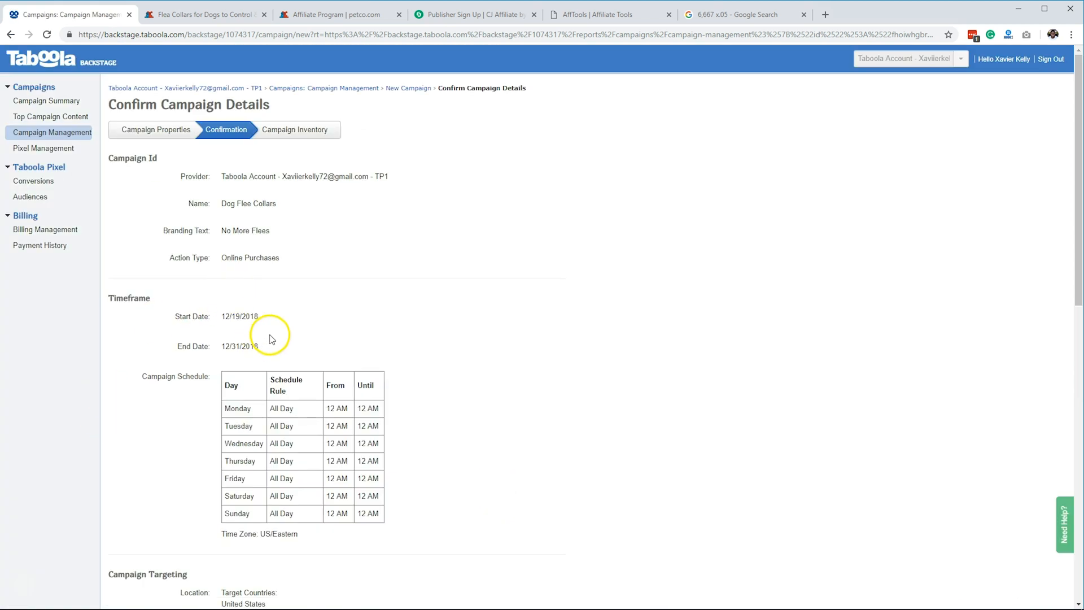
scroll(286, 206, down, 10)
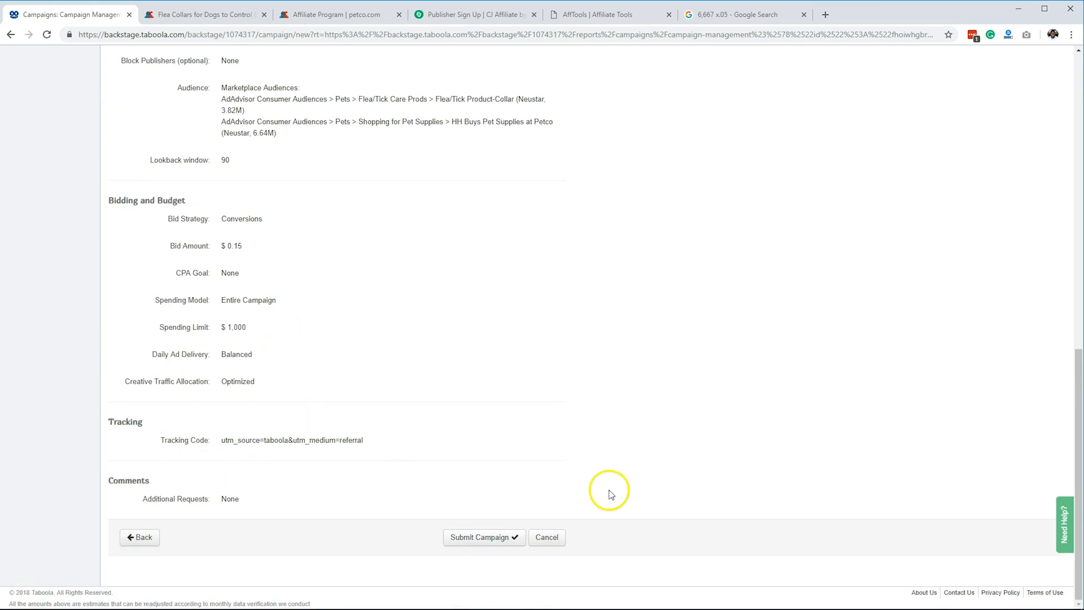
click(473, 539)
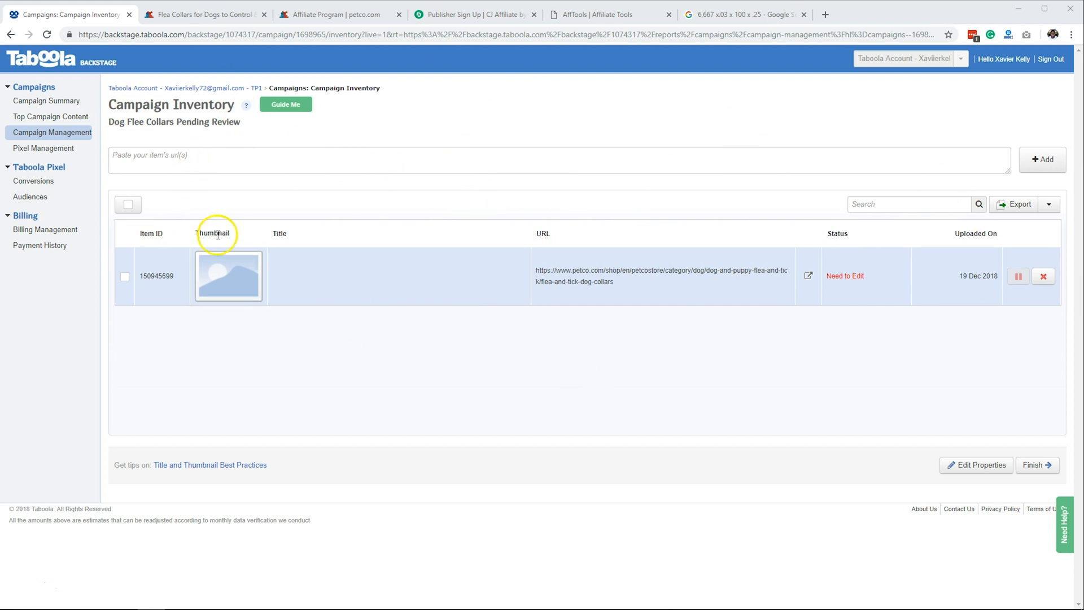
Open the title of the Petco flea collar item for editing in the campaign inventory.
click(334, 290)
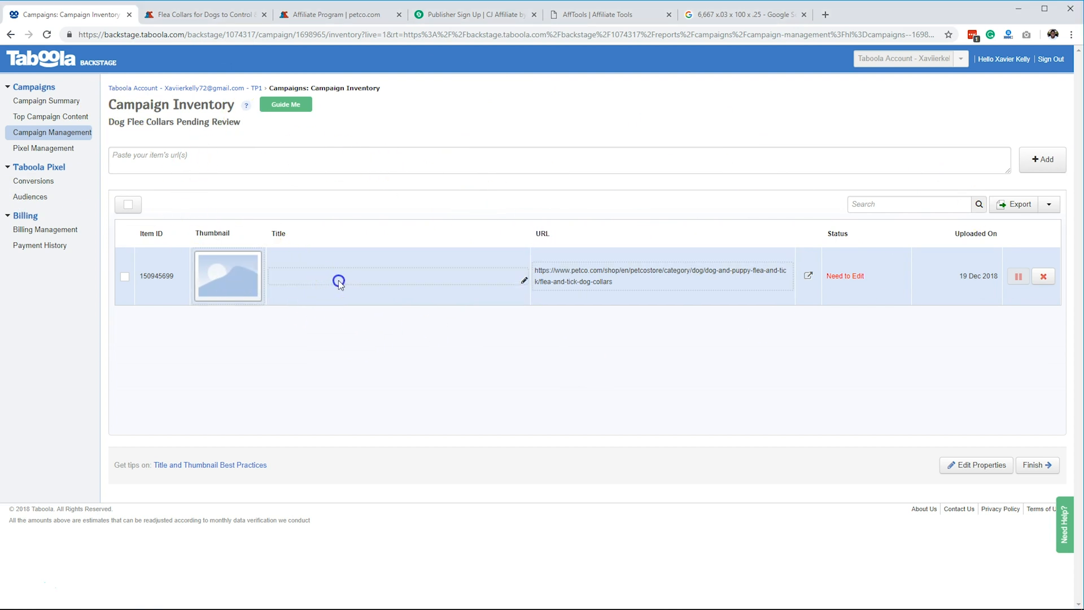
click(339, 265)
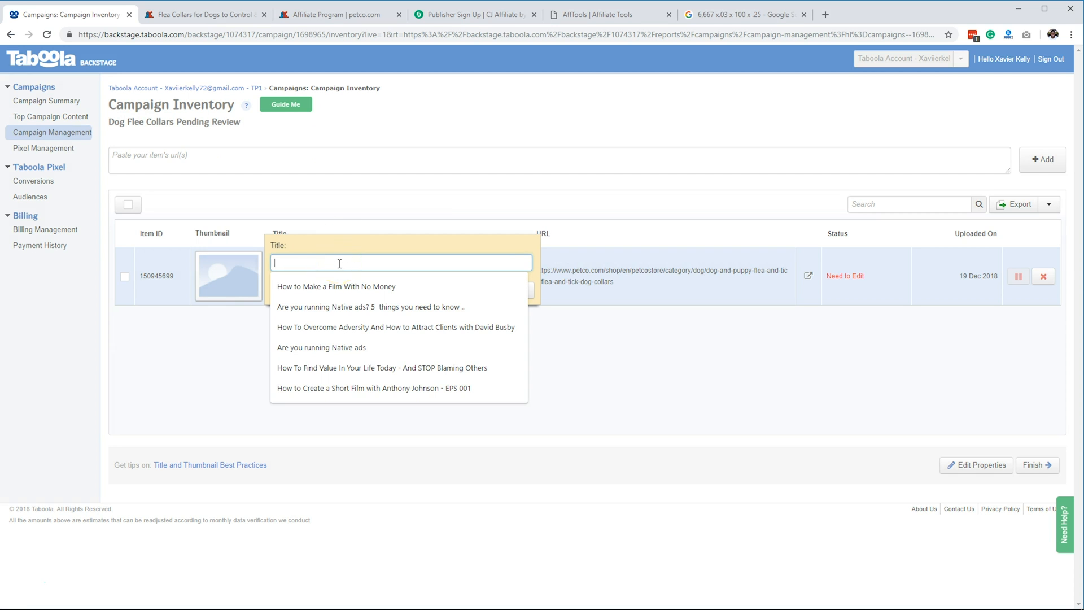
Search Google for "flea collar" in a new tab and examine how the ads and the Petco listing word their titles.
click(216, 7)
mouse_move(379, 60)
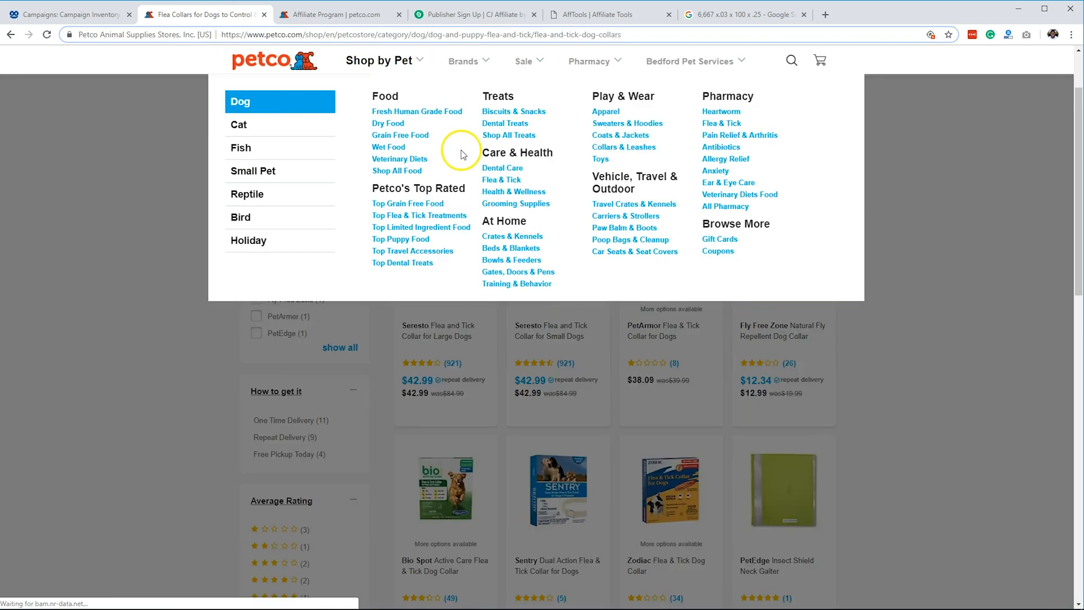
click(826, 14)
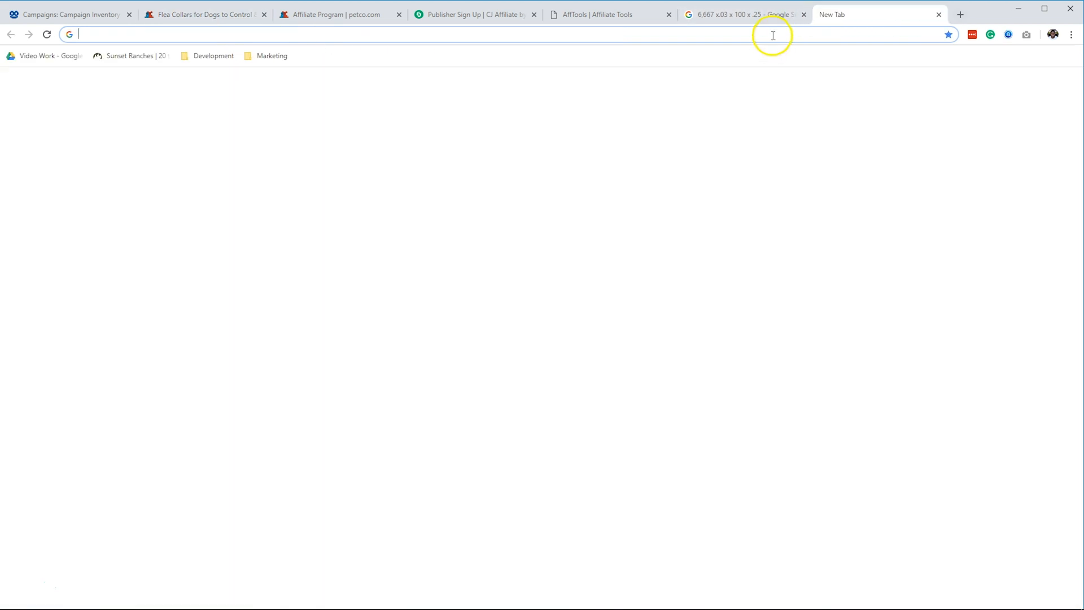
text(fell)
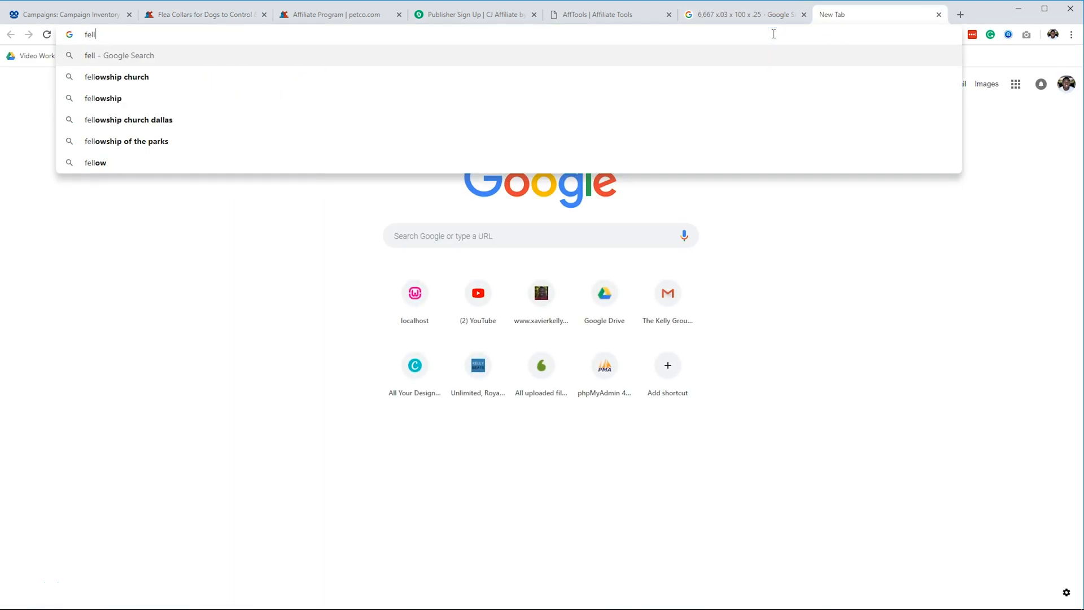
key(BackSpace)
text(ee)
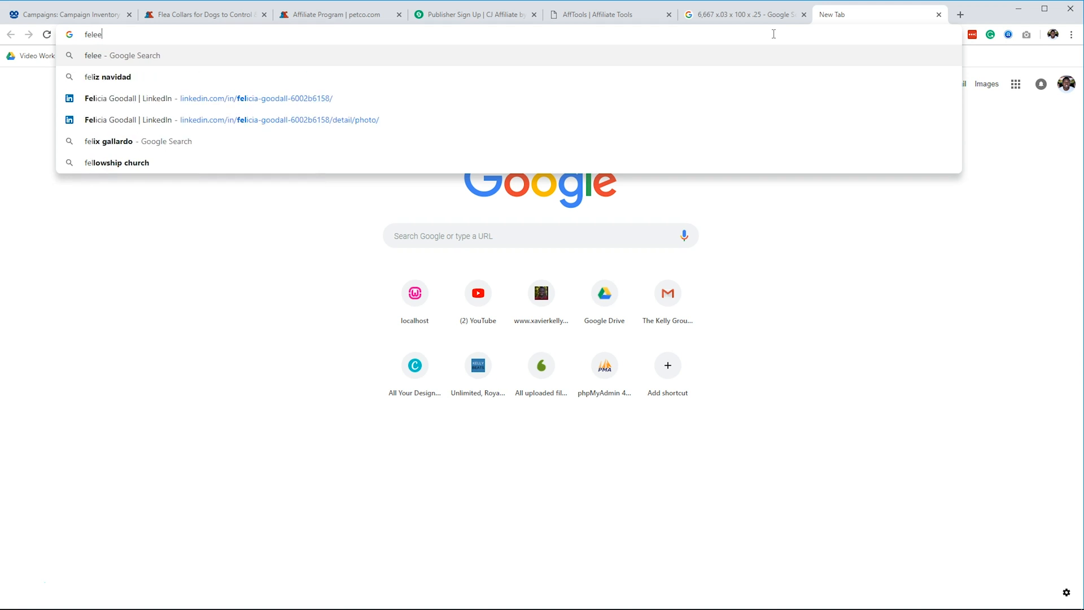
text( colla)
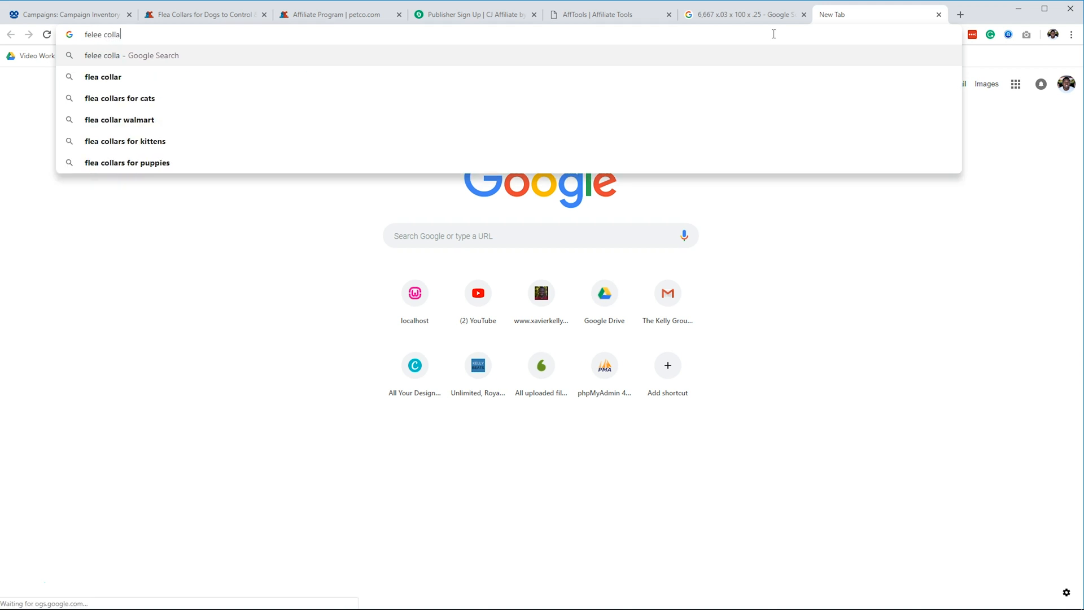
click(684, 77)
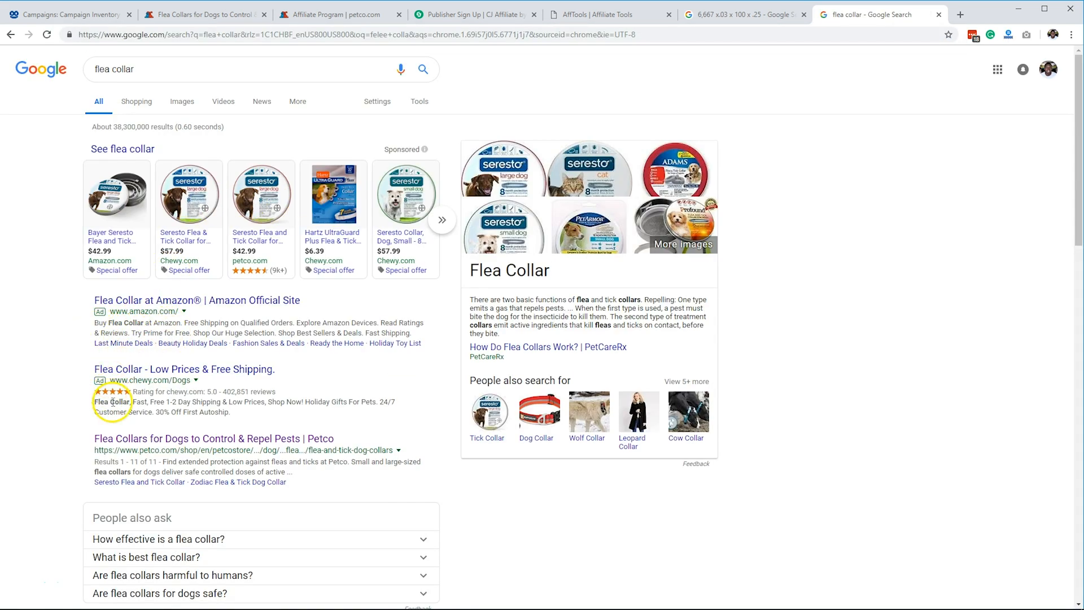
mouse_move(88, 433)
mouse_down()
mouse_move(264, 435)
mouse_move(276, 450)
mouse_move(83, 418)
mouse_up()
click(334, 481)
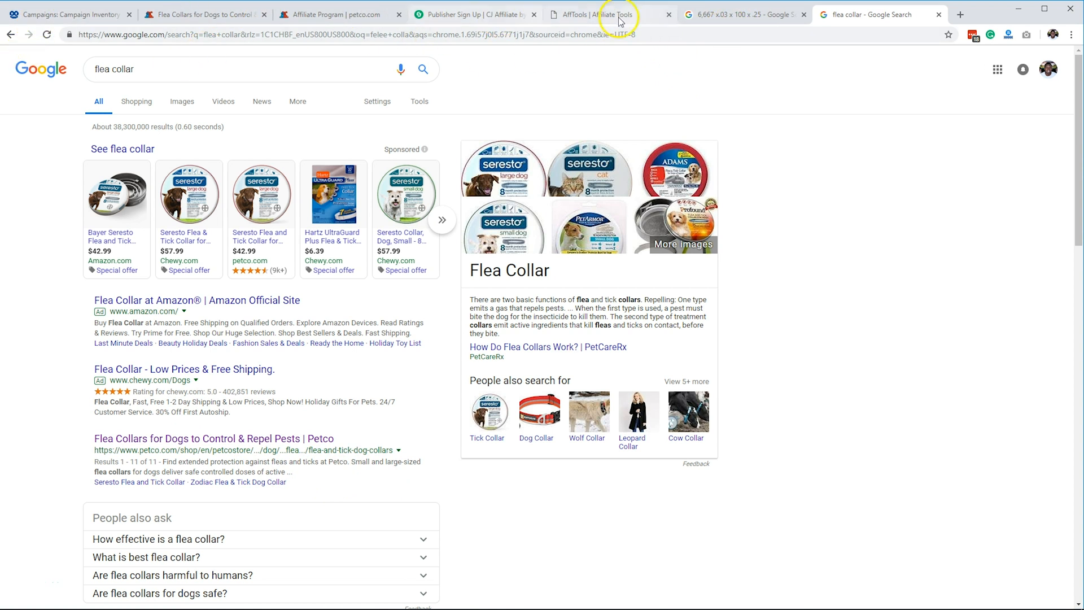
Return to the Taboola campaign inventory and save the item's title as "Does Your Dog Have Flees, Check out these Products to Remove them".
click(56, 14)
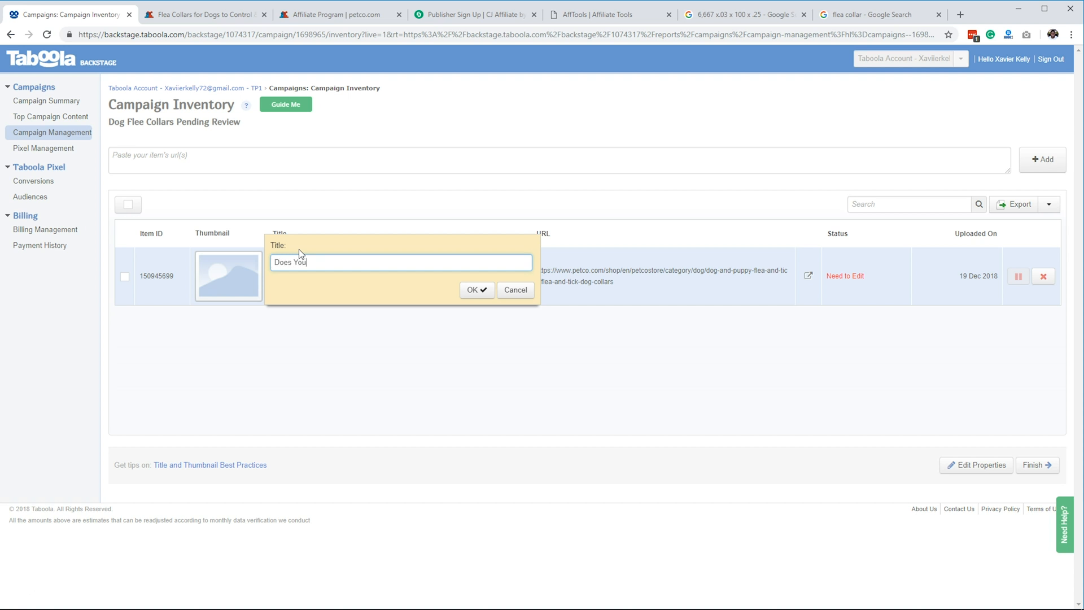
text(Have Flees, Check out thiese Products )
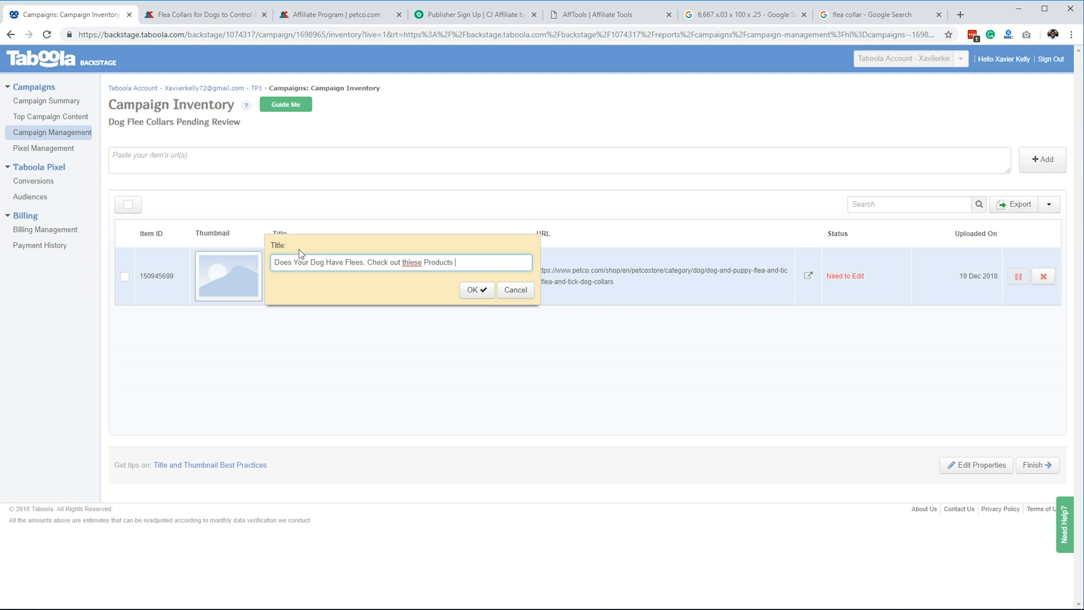
text(to Remove them)
right_click(413, 264)
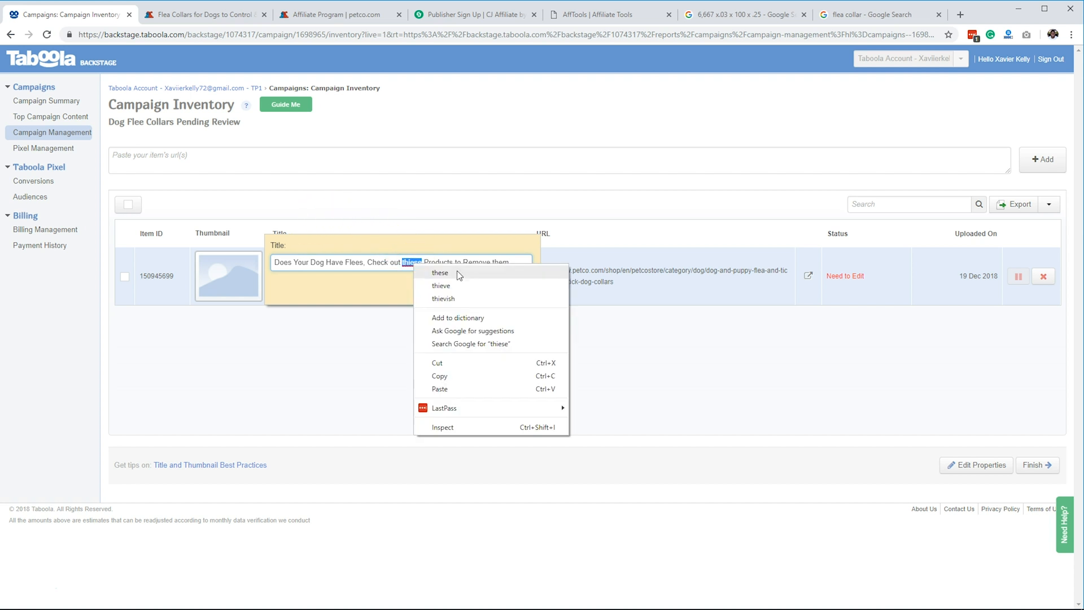
click(456, 271)
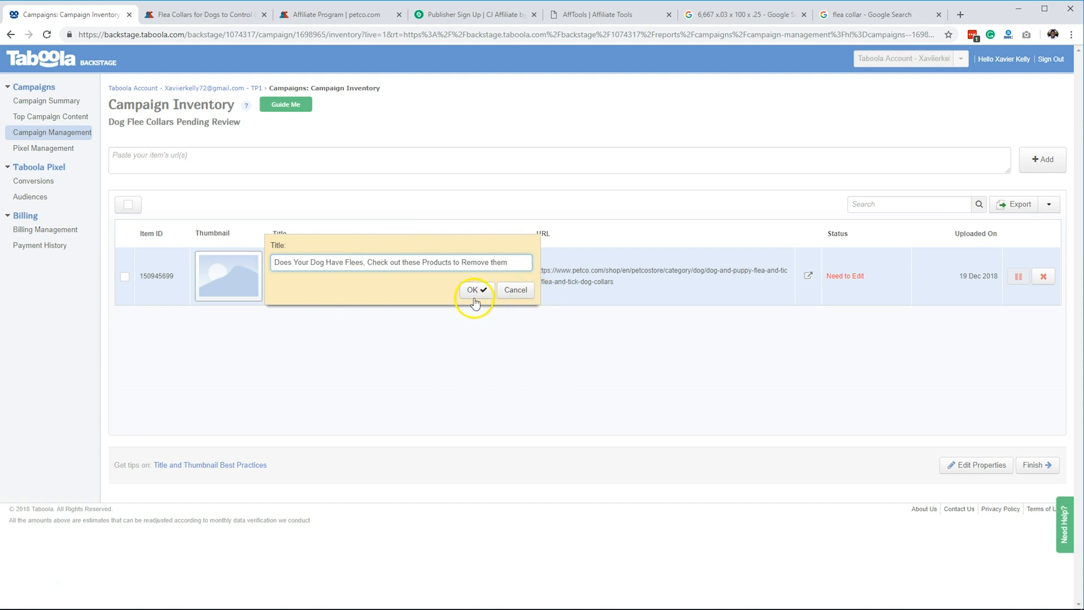
click(508, 258)
text(!)
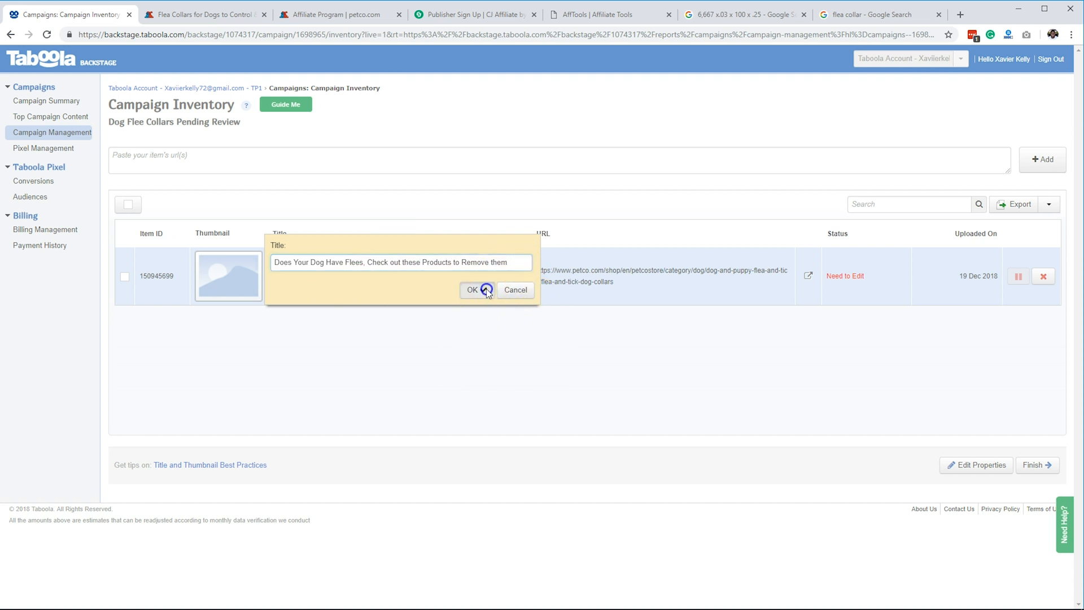
click(477, 290)
Open the image library for the item's thumbnail and search it with the keyword "Dog".
click(237, 289)
double_click(236, 288)
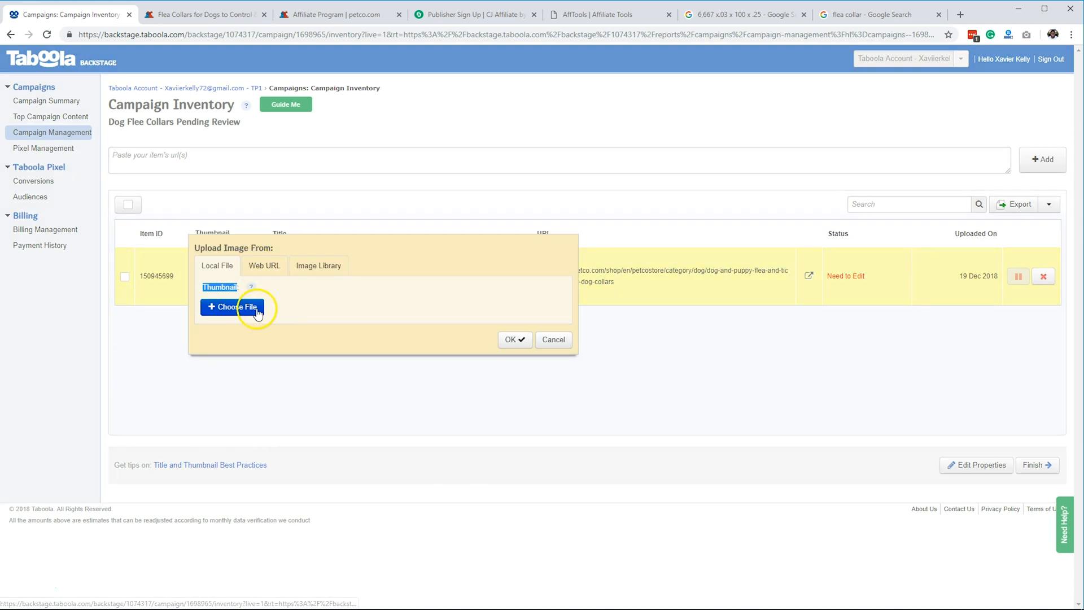
click(306, 266)
click(315, 323)
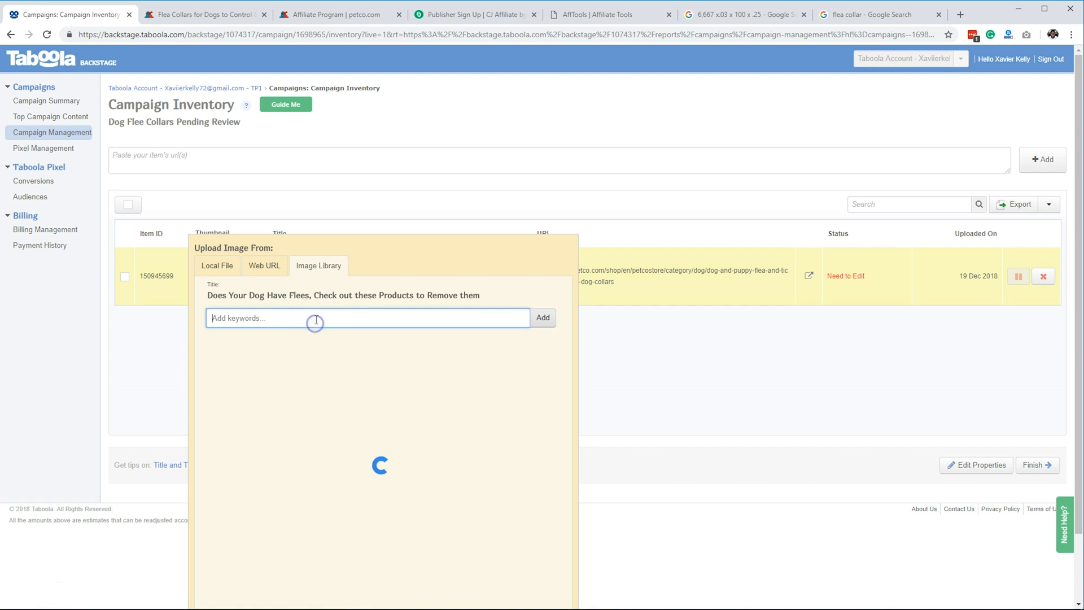
text(dogh)
key(Return)
scroll(456, 351, down, 2)
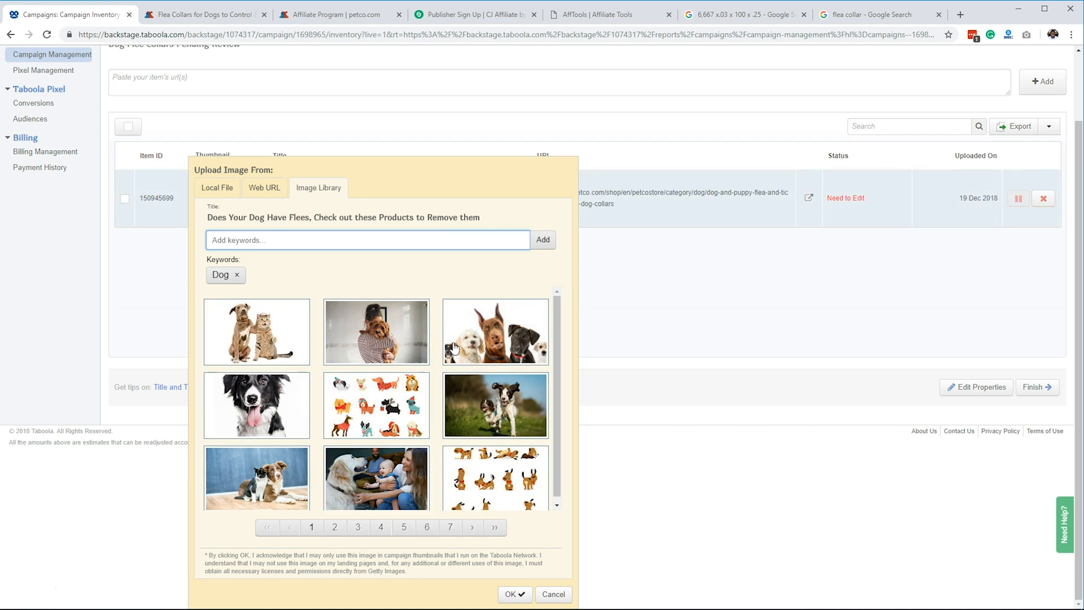
scroll(384, 367, down, 1)
scroll(497, 393, up, 1)
scroll(535, 372, down, 1)
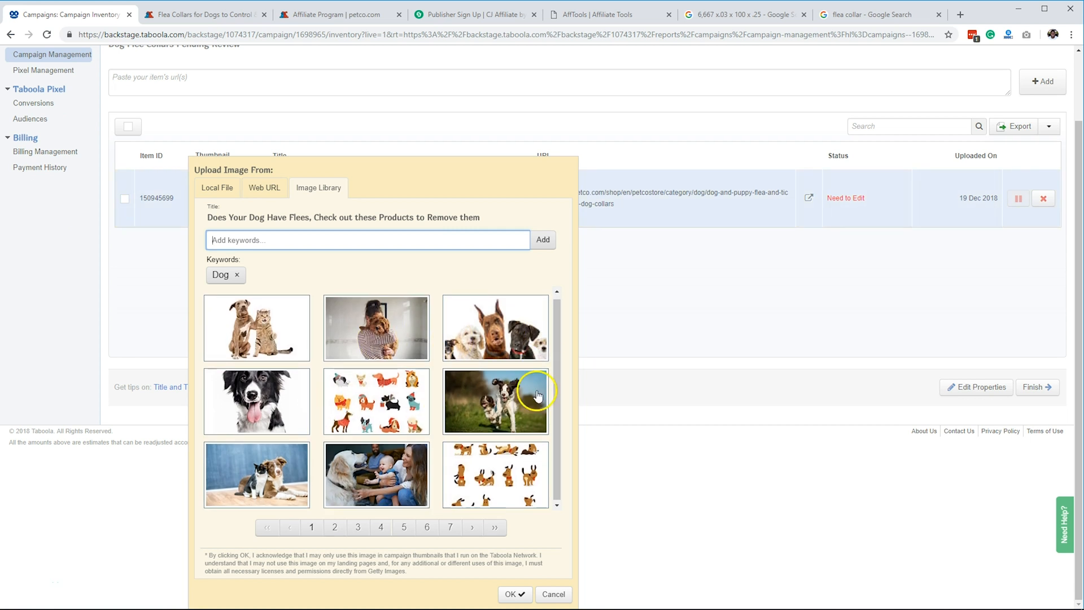
Browse several pages of the dog images and compare candidate photos for the thumbnail.
click(334, 526)
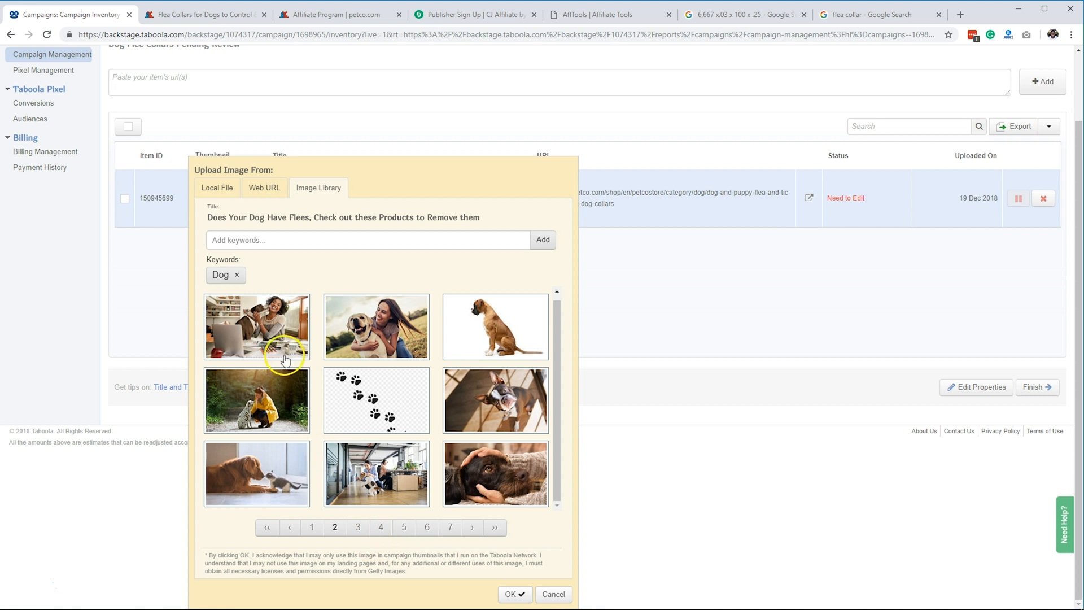
click(273, 337)
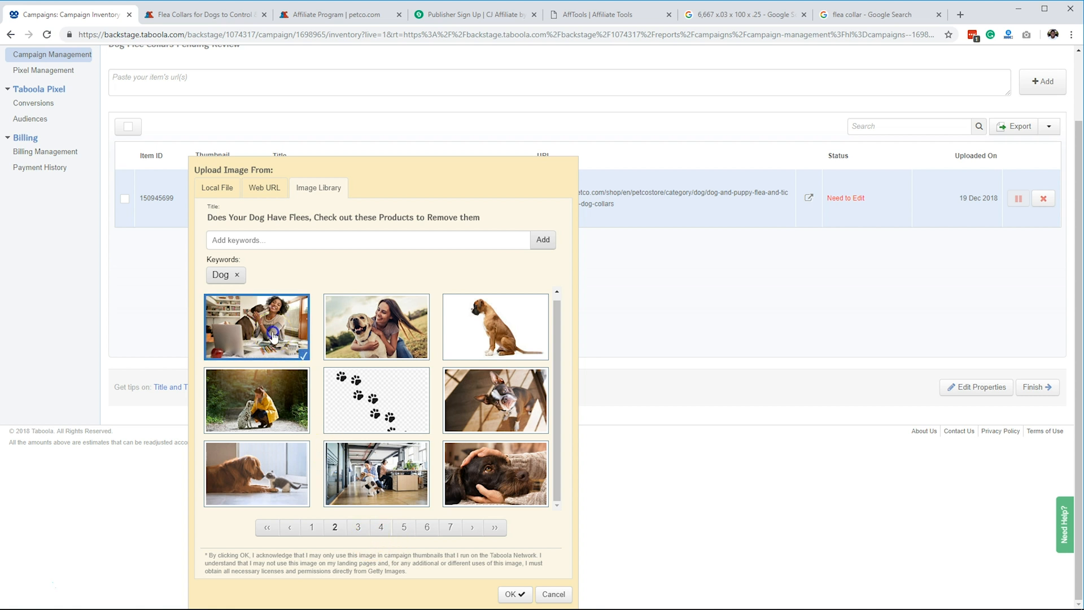
click(495, 490)
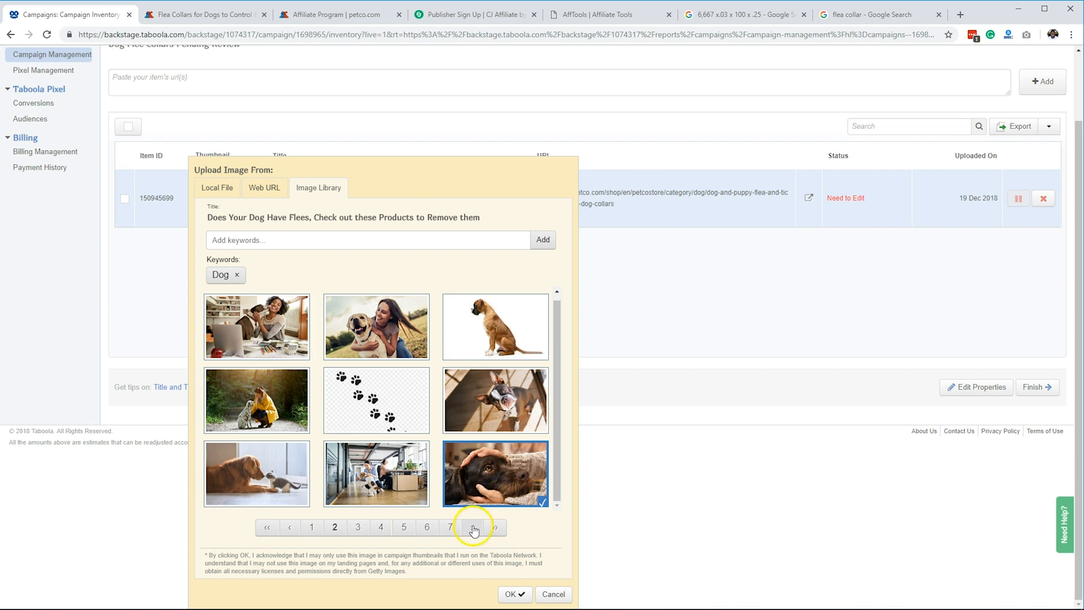
click(360, 531)
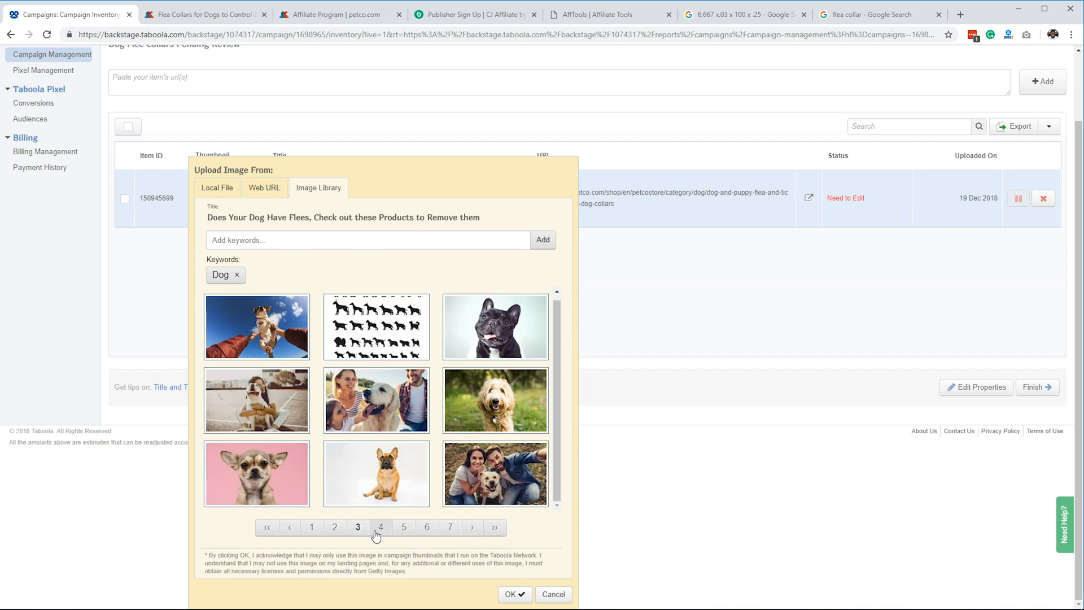
click(376, 532)
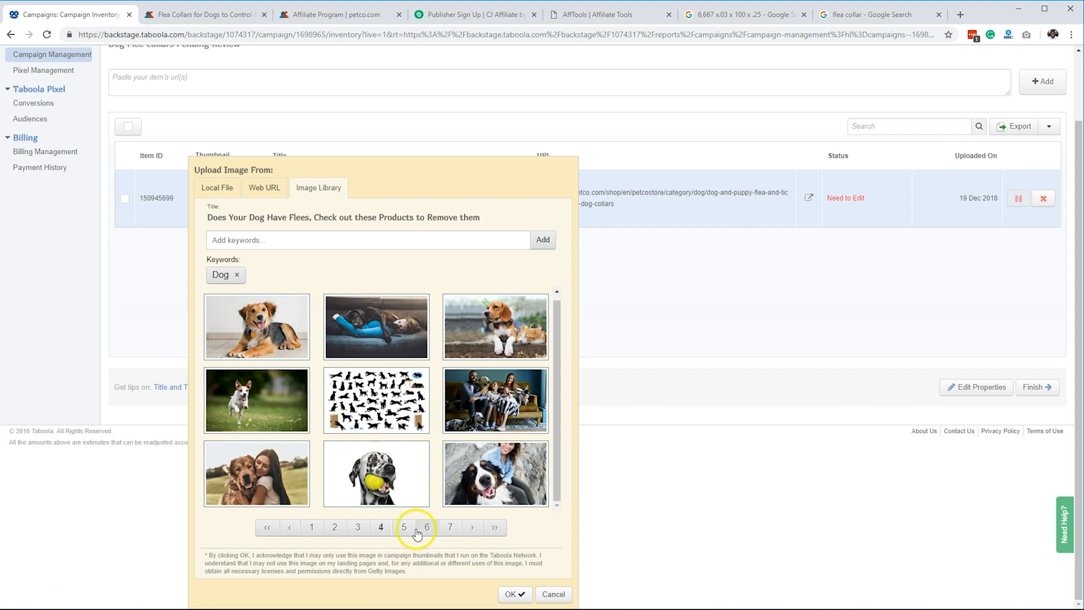
click(420, 531)
click(468, 527)
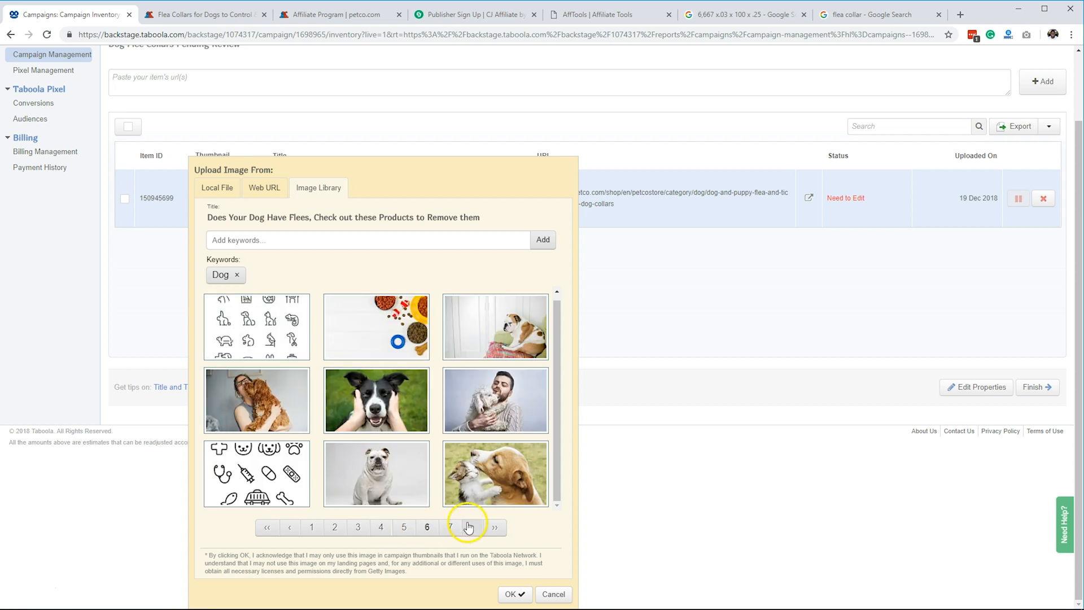
click(286, 528)
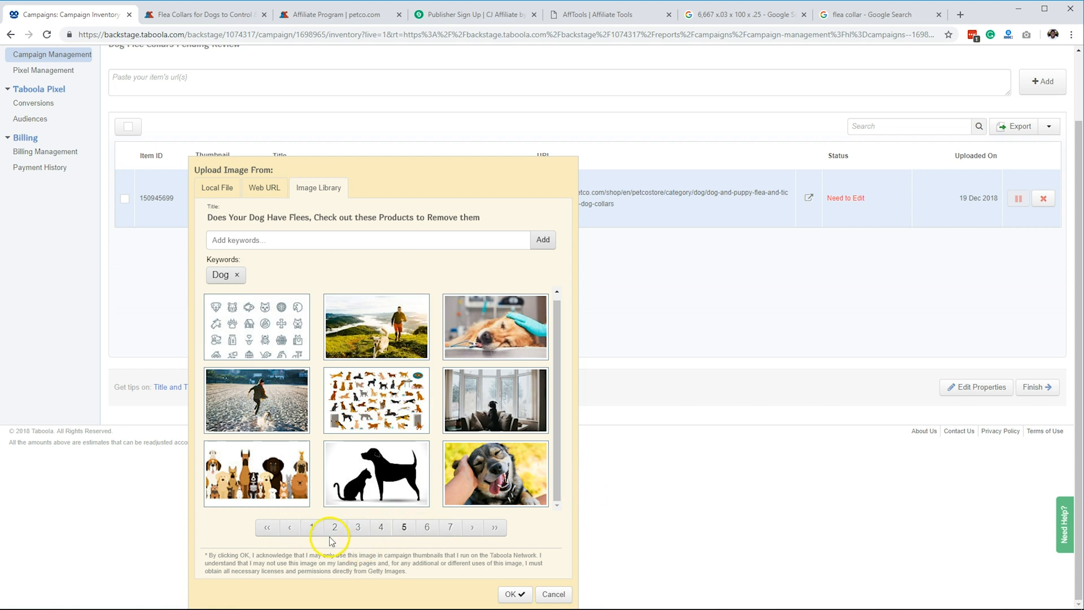
click(267, 526)
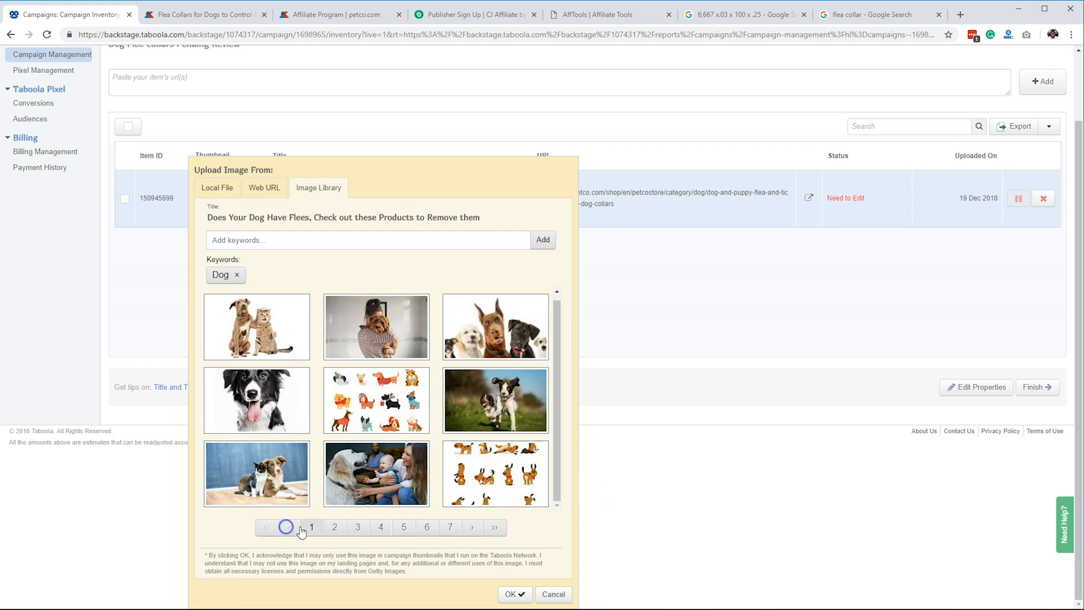
Try to apply the second results page's photo of a woman with a dog at a laptop as the thumbnail.
click(335, 527)
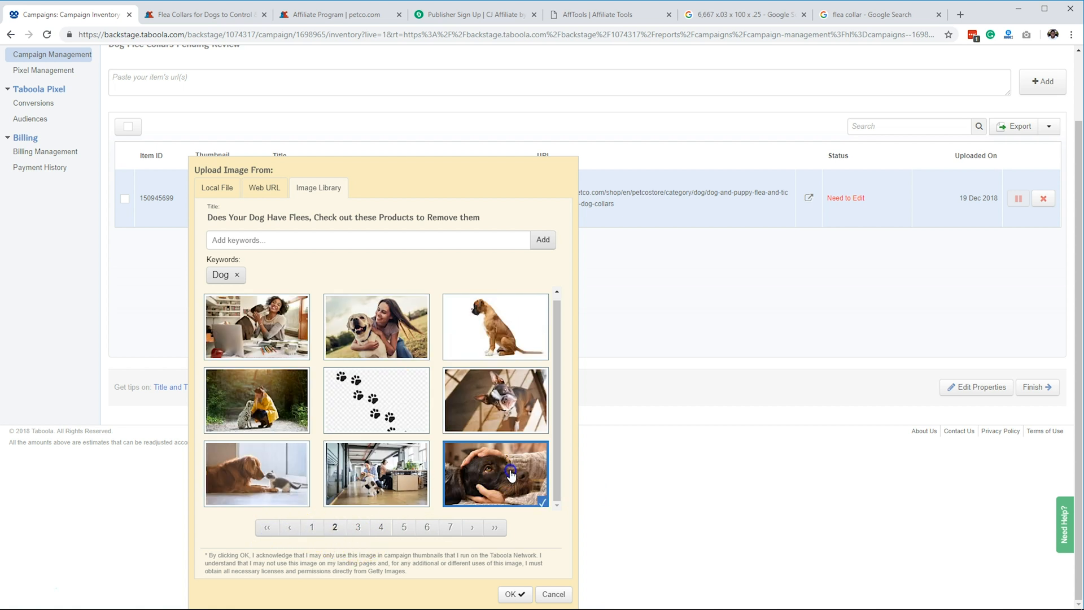
click(286, 327)
click(519, 590)
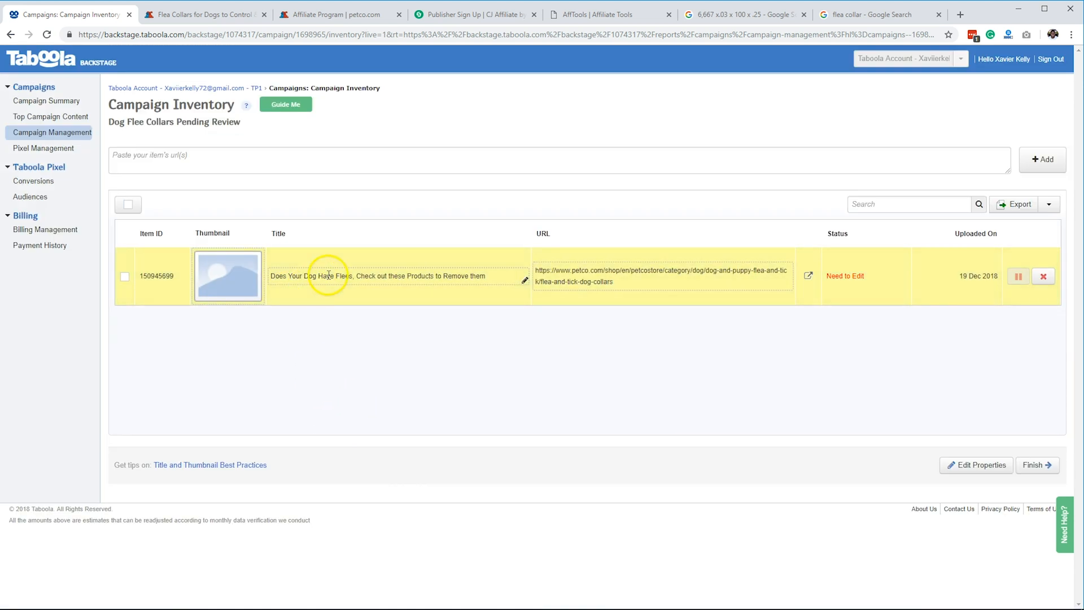
Reopen the image library and set the item's thumbnail to the page 2 photo of a woman with a dog at a laptop.
click(238, 284)
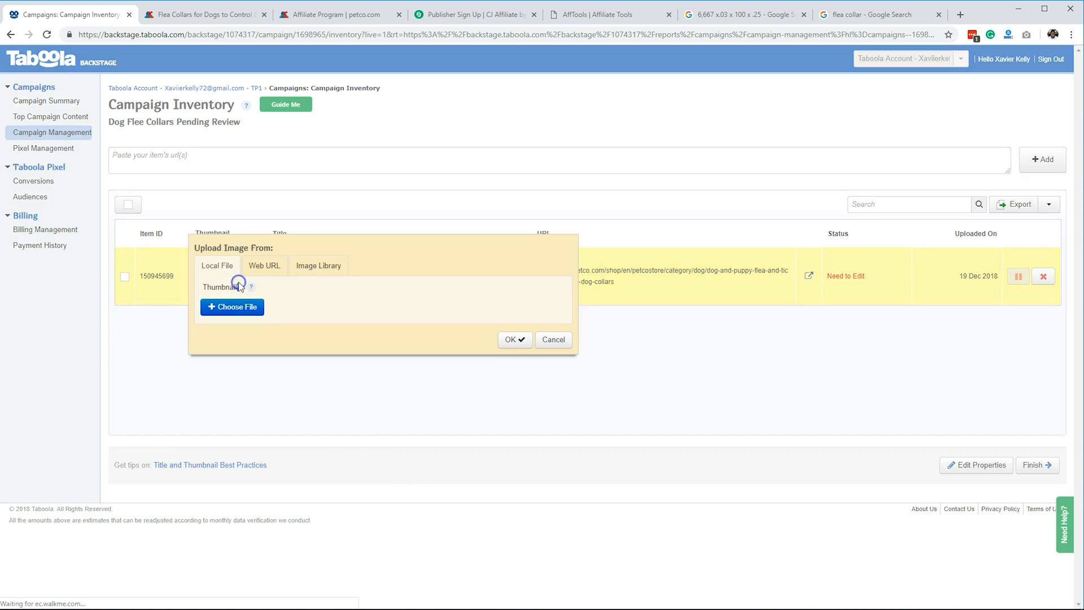
click(316, 266)
scroll(578, 438, down, 2)
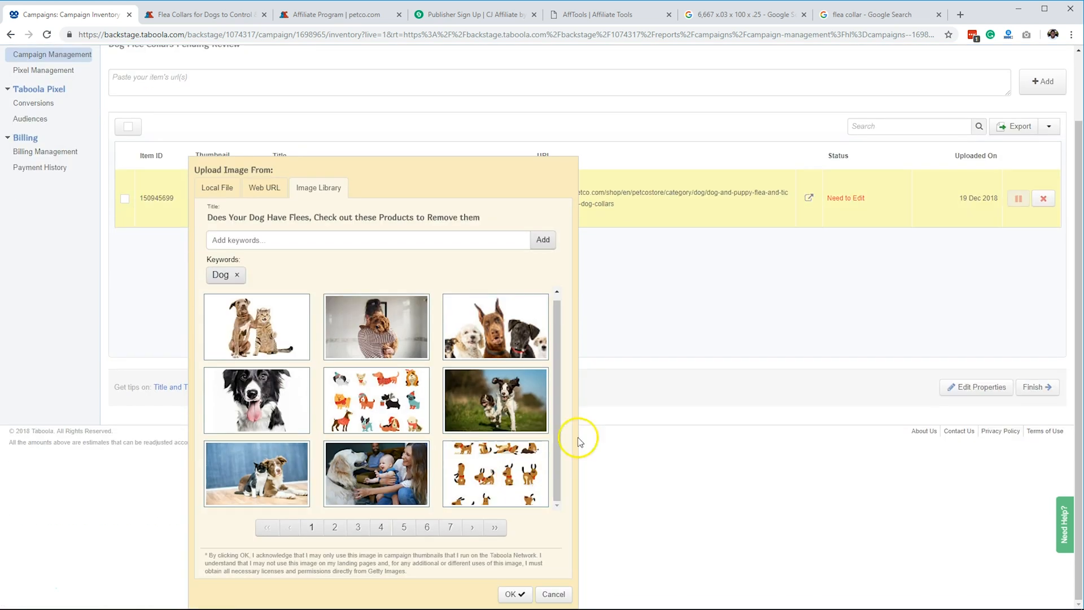
click(336, 527)
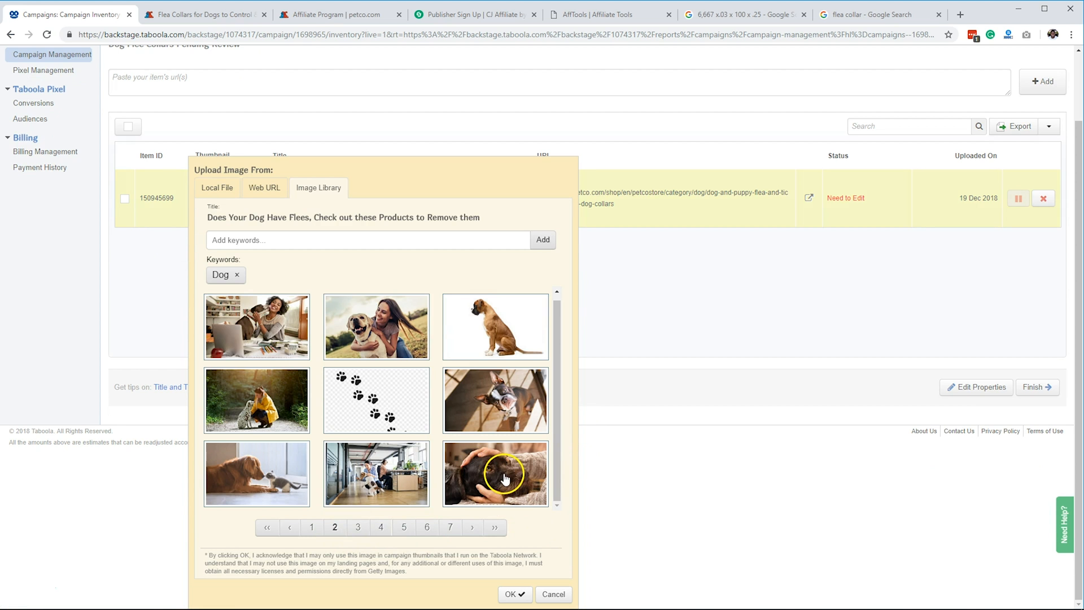
click(264, 335)
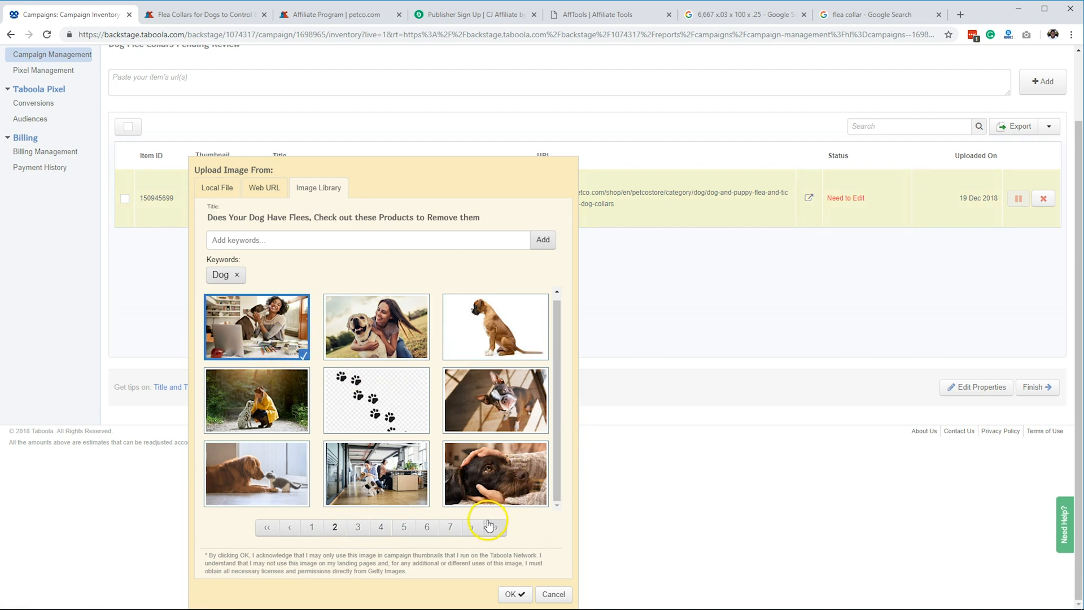
click(511, 595)
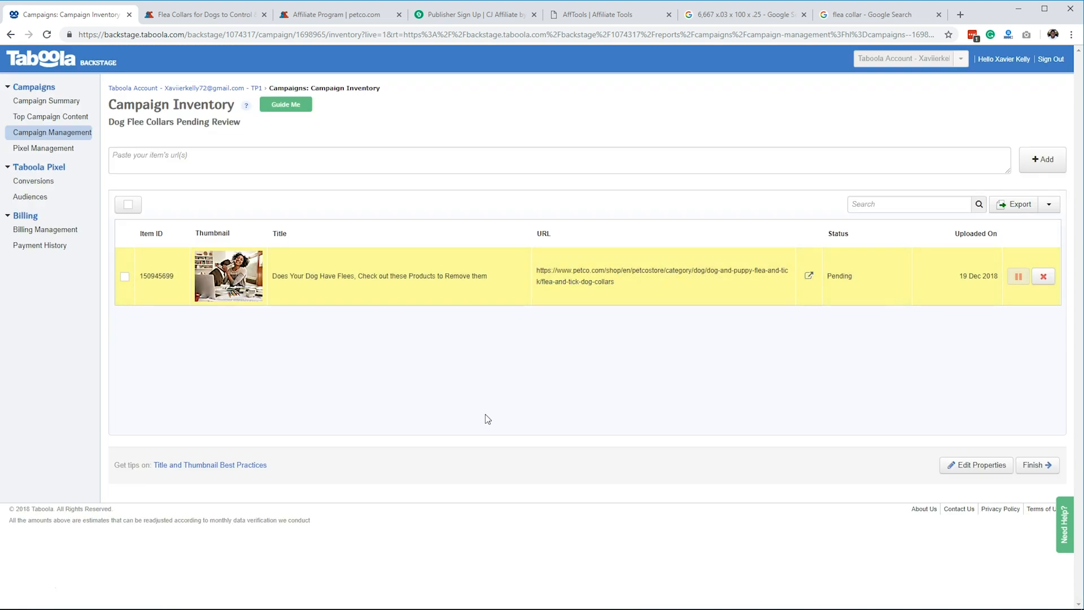
Replace the second half of the item's title, after the comma, with "keep Your Fury Friends protected".
click(288, 275)
click(363, 262)
click(368, 264)
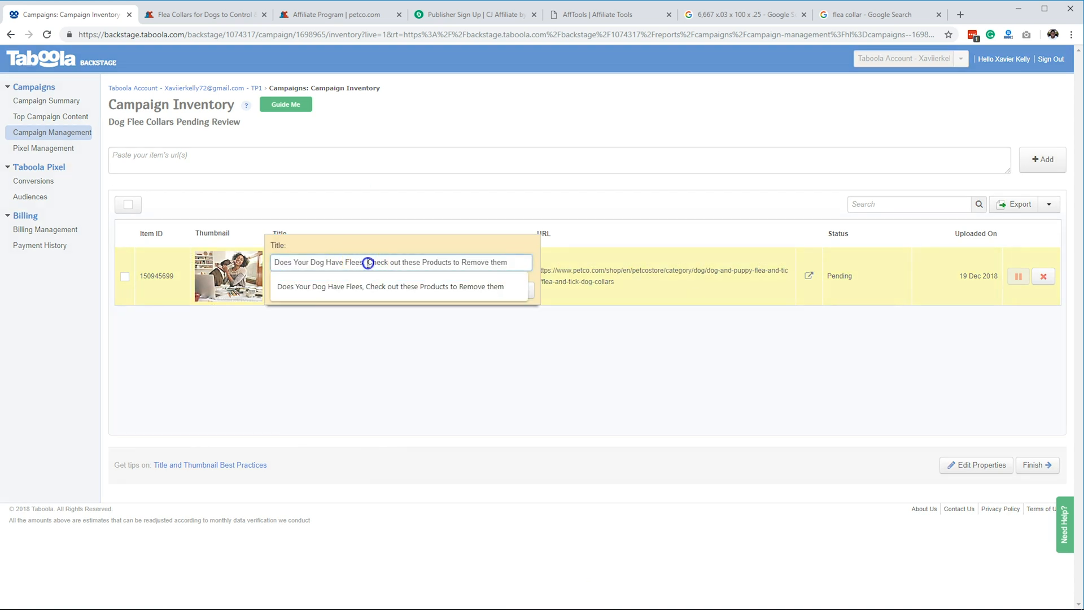
drag(367, 263, 521, 252)
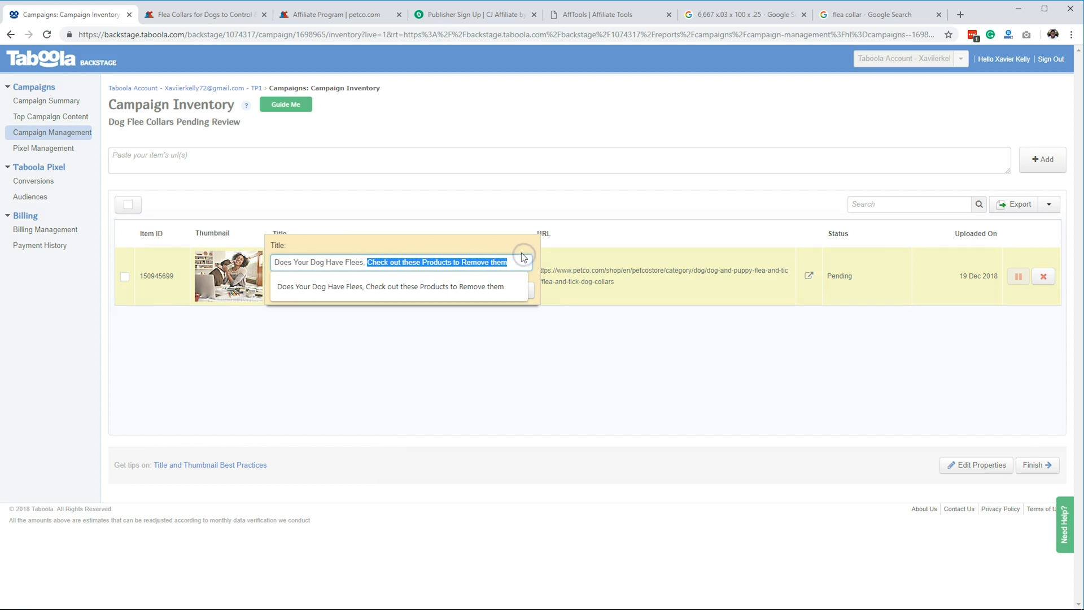
text(keep Your Fury Friends protected)
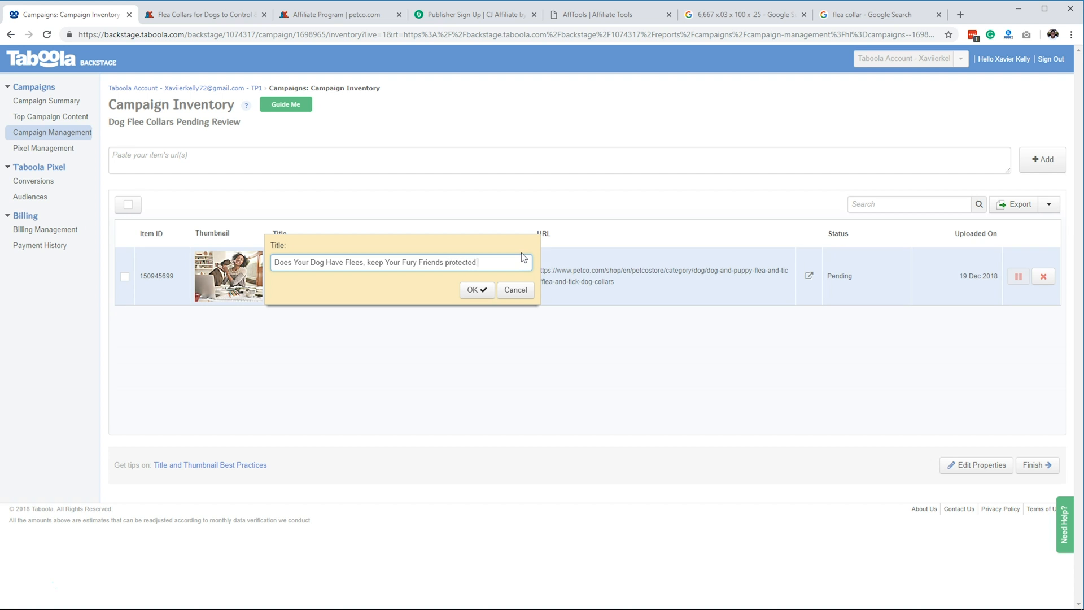
click(410, 288)
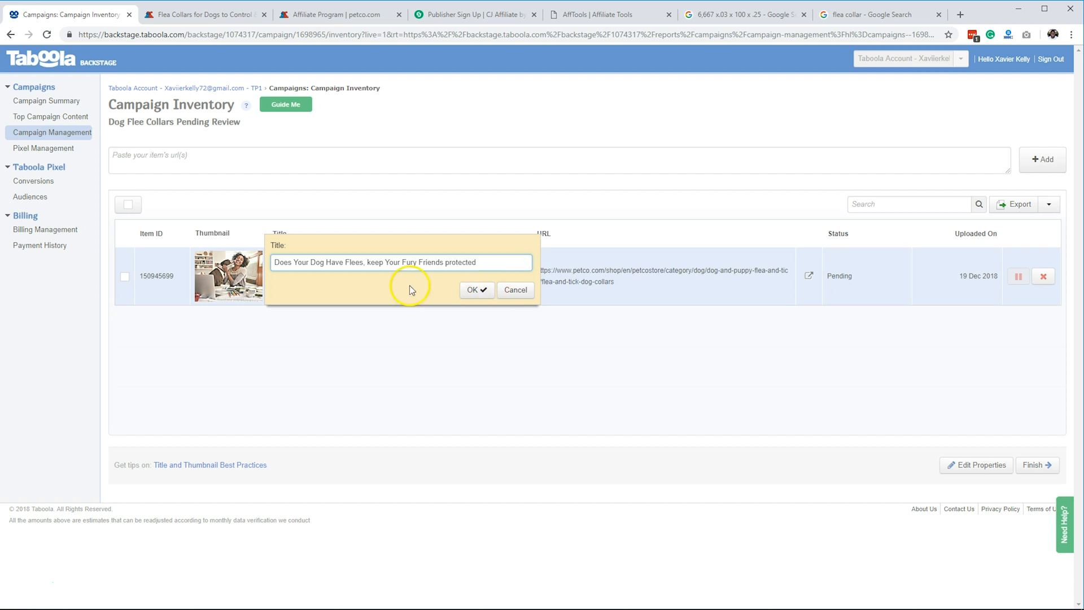
Capitalize "Keep" and "Protected", replace the comma after "Flees" with a question mark, and save the title.
click(369, 262)
text(Az)
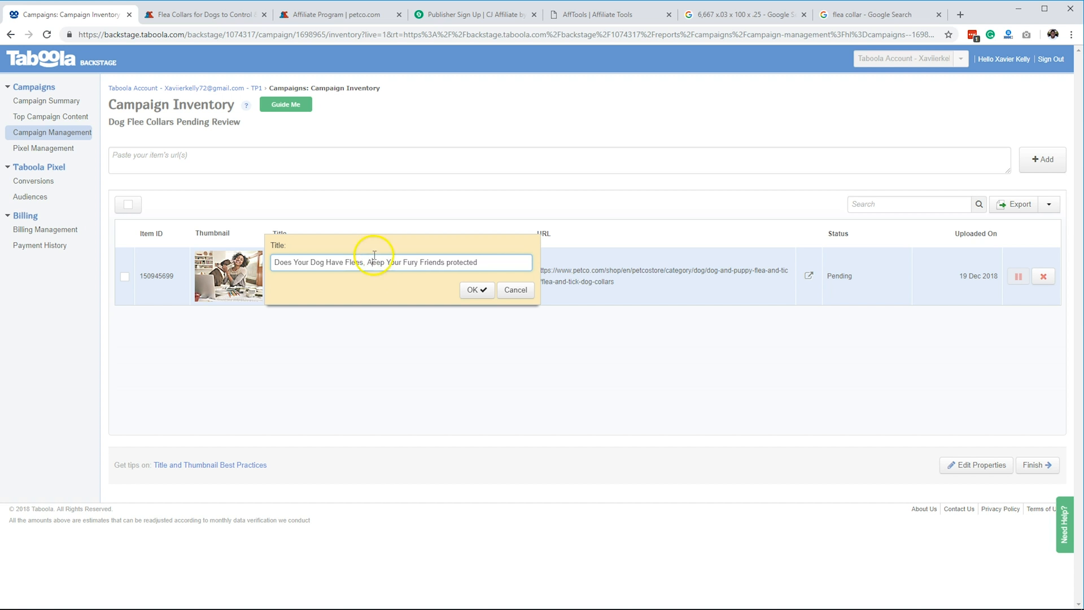
key(BackSpace)
key(BackSpace)
text(K)
key(Delete)
click(449, 263)
text(P)
key(Delete)
click(363, 263)
key(BackSpace)
text(?)
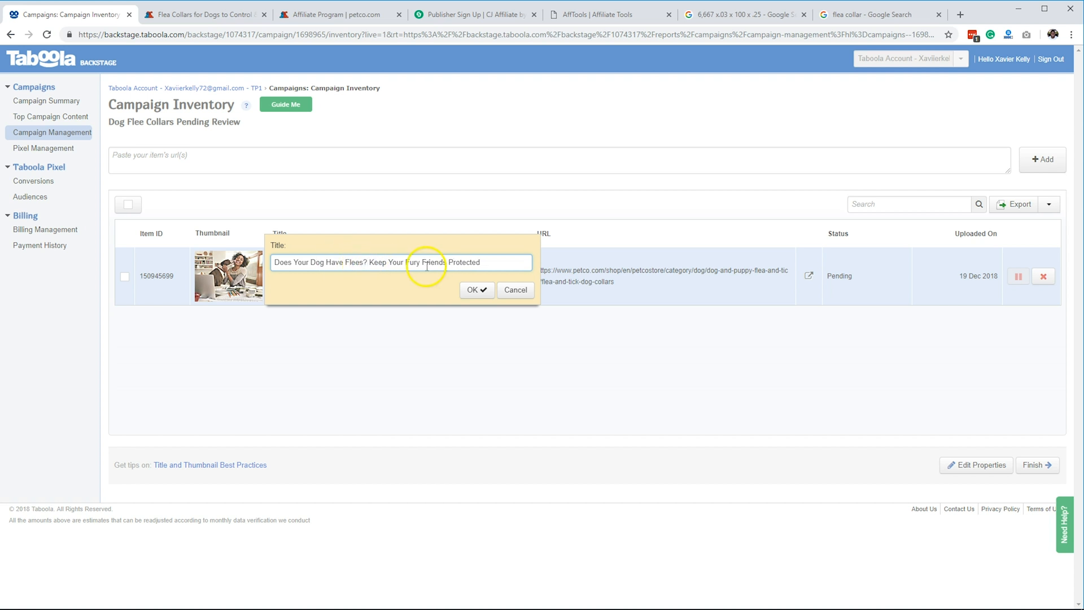
click(476, 290)
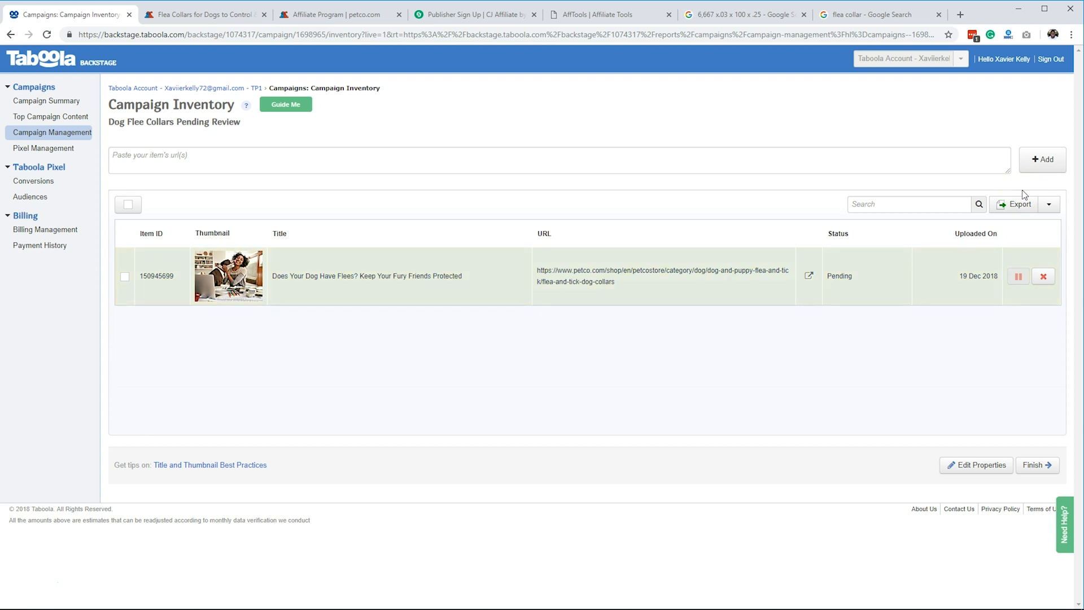
right_click(810, 214)
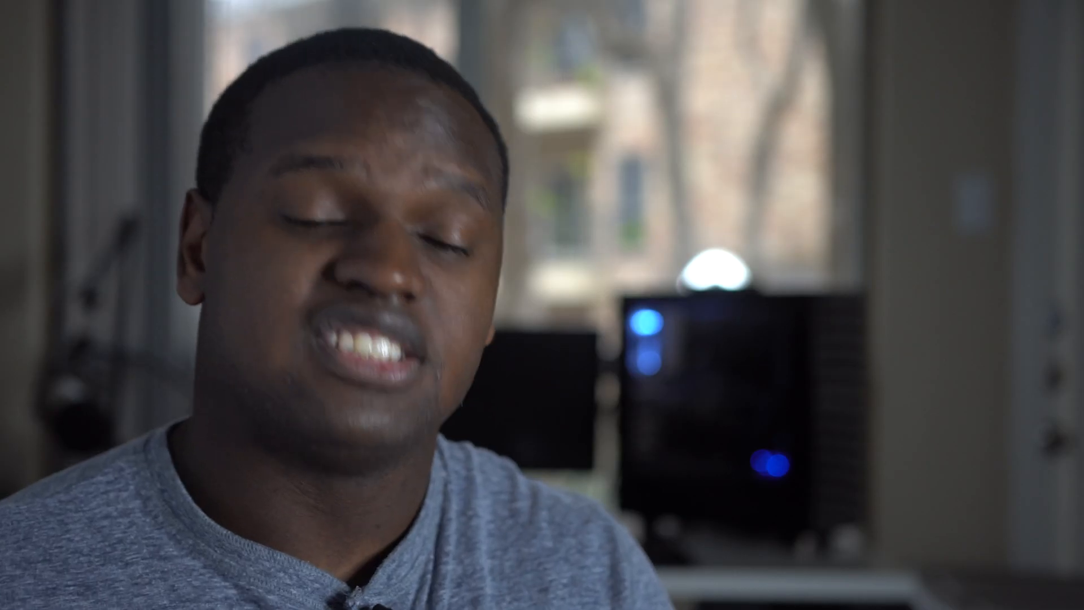